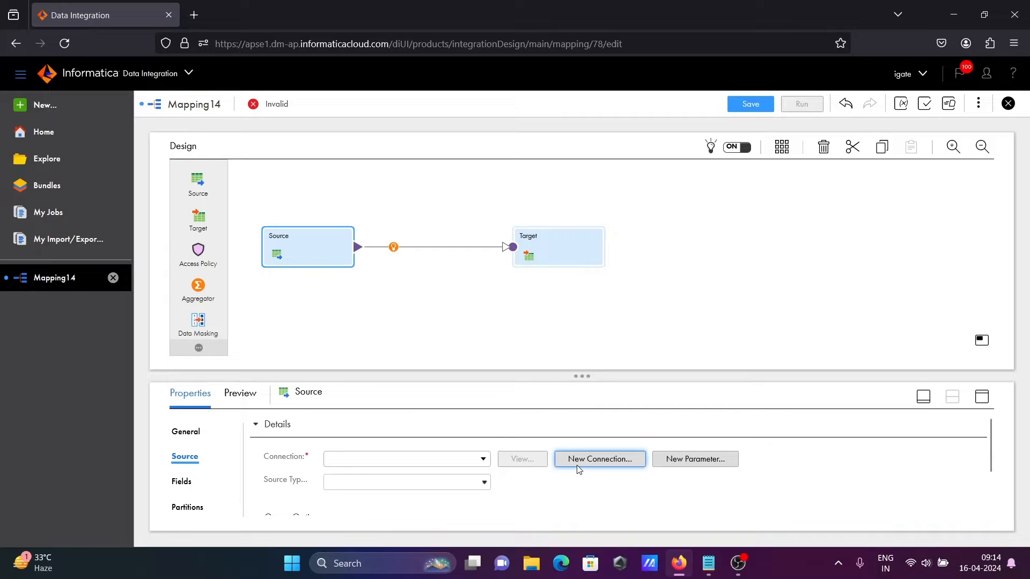
Configure the Source to read the EMP table through the Oracle_Scott_Conn (Oracle) connection.
left_click(473, 466)
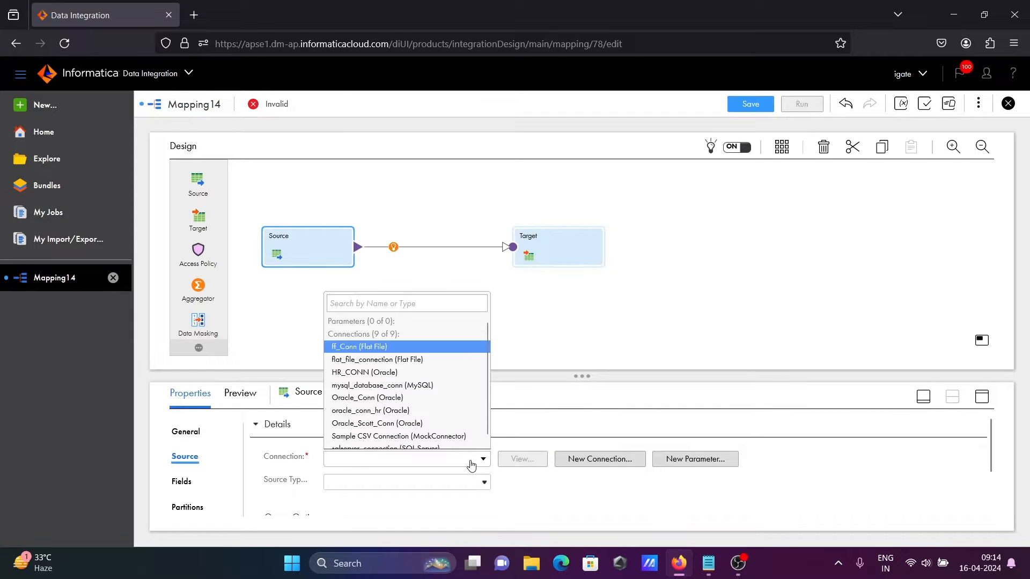
left_click(397, 424)
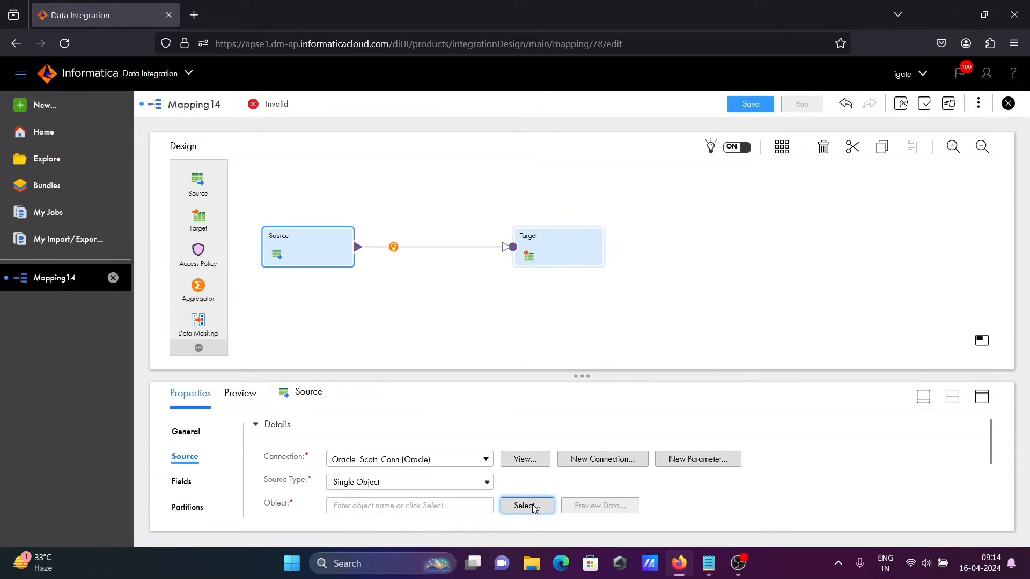
left_click(527, 504)
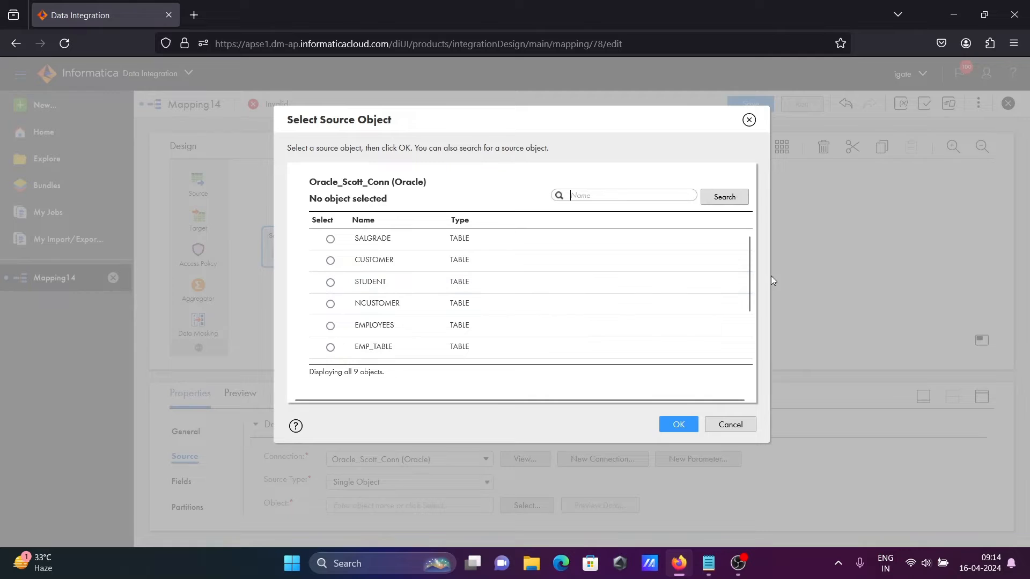
left_click_drag(749, 265, 751, 329)
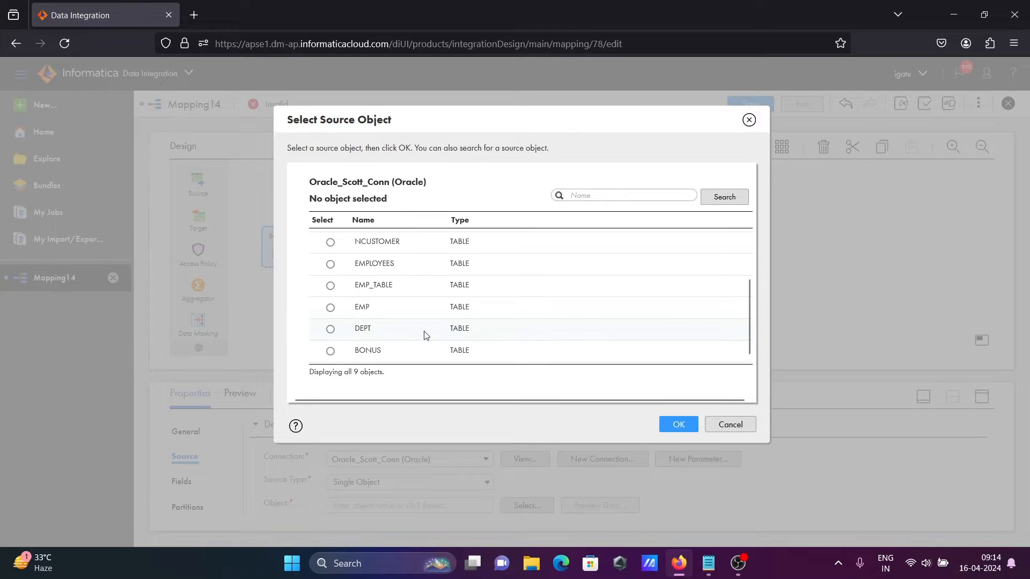
left_click(330, 308)
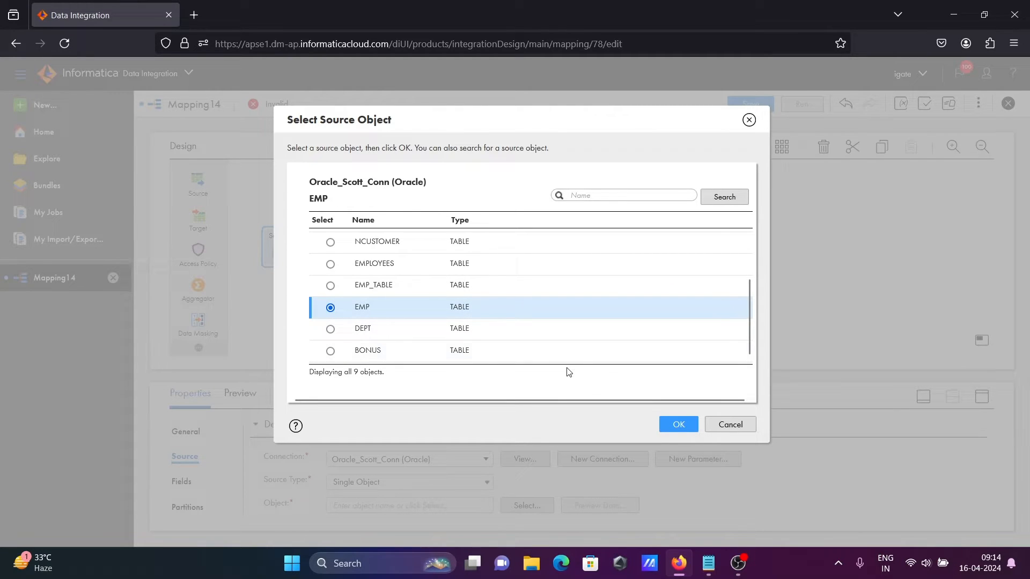
left_click(678, 425)
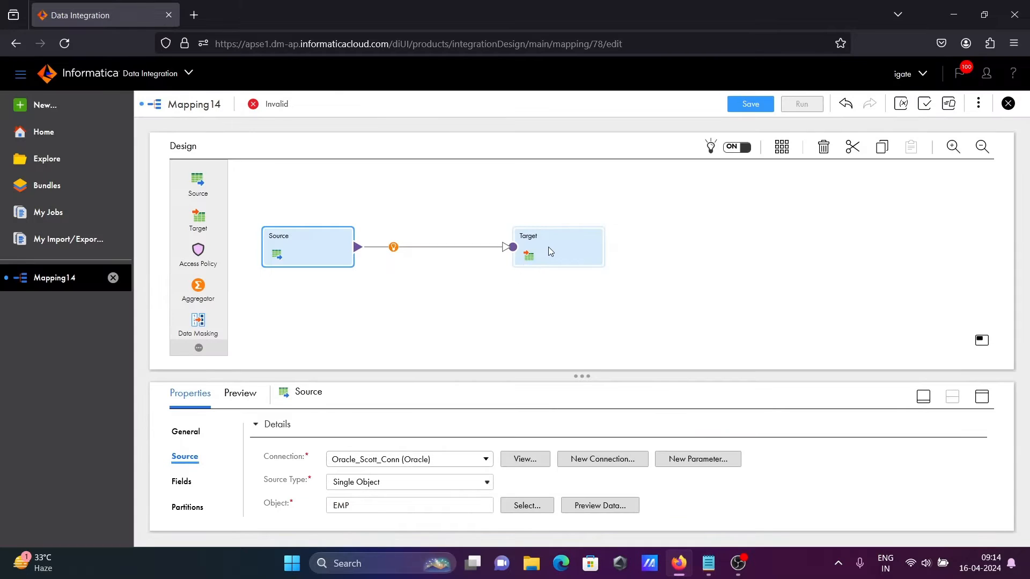
Move the Target farther from the Source and insert a Lookup transformation on the link between them.
left_click(548, 251)
left_click_drag(548, 251, 646, 247)
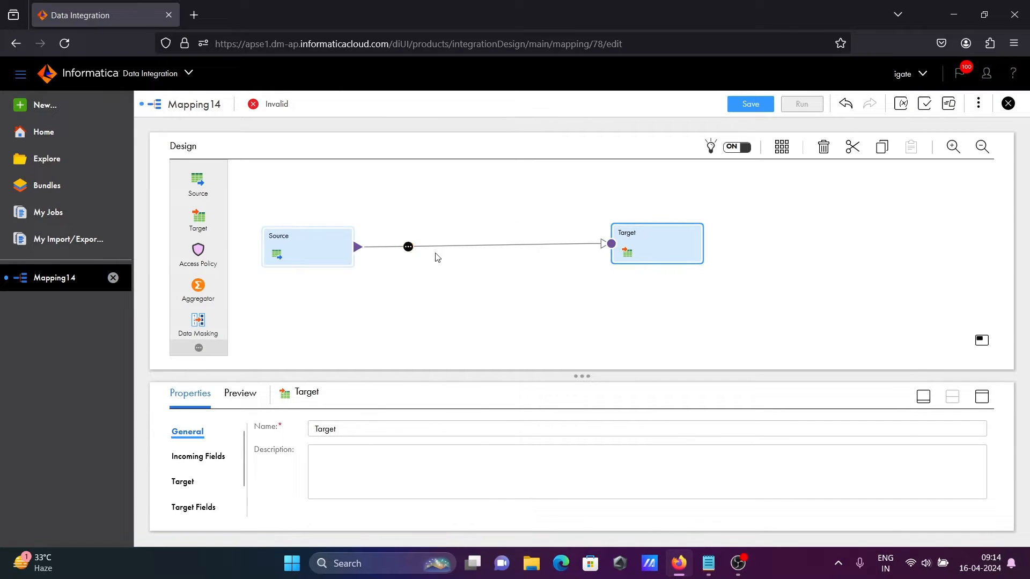
left_click(408, 246)
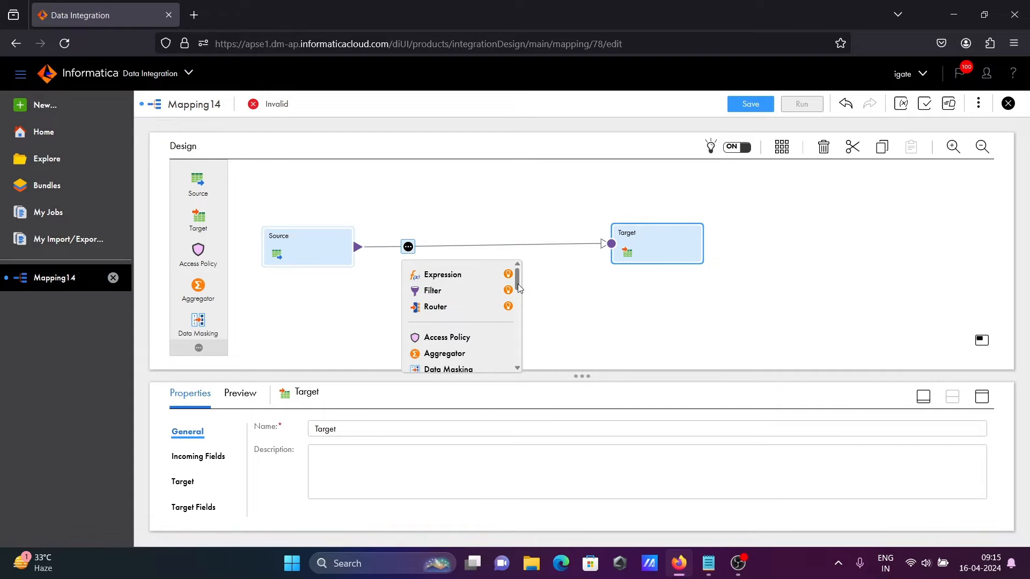
scroll(517, 289, "down", 3)
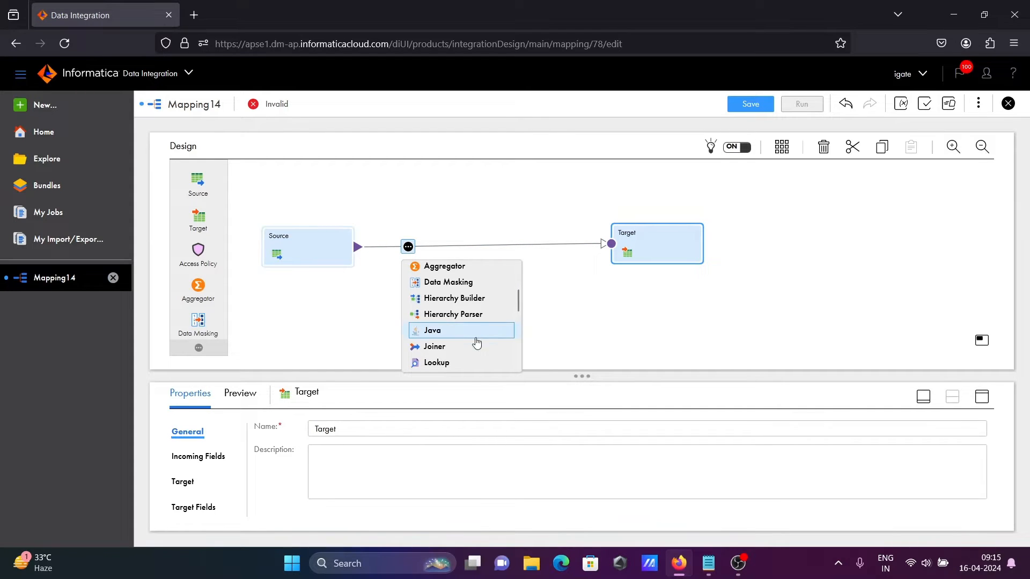
left_click(445, 364)
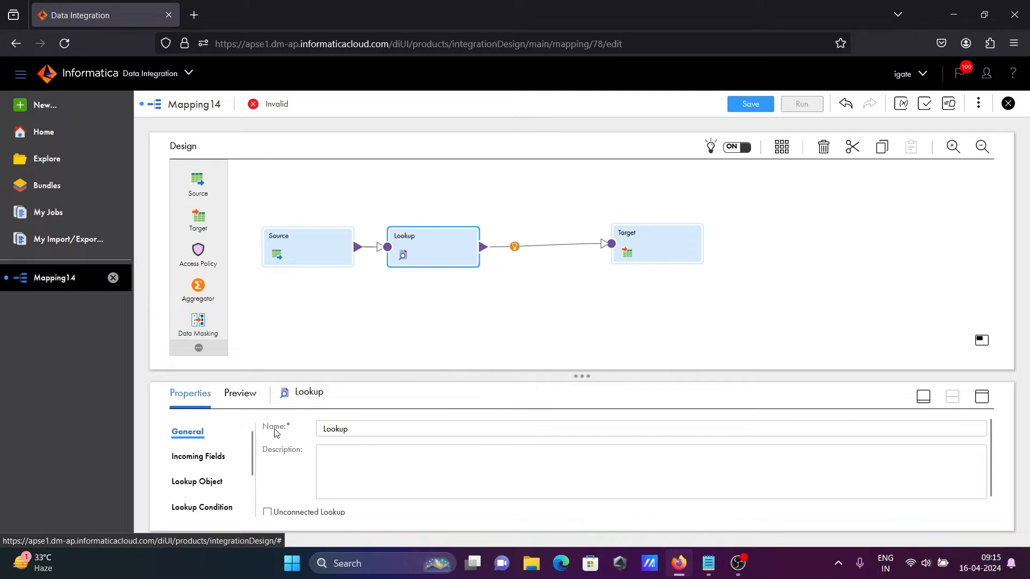
Review the Lookup's incoming fields and set its lookup object connection to Oracle_Scott_Conn (Oracle).
left_click(982, 397)
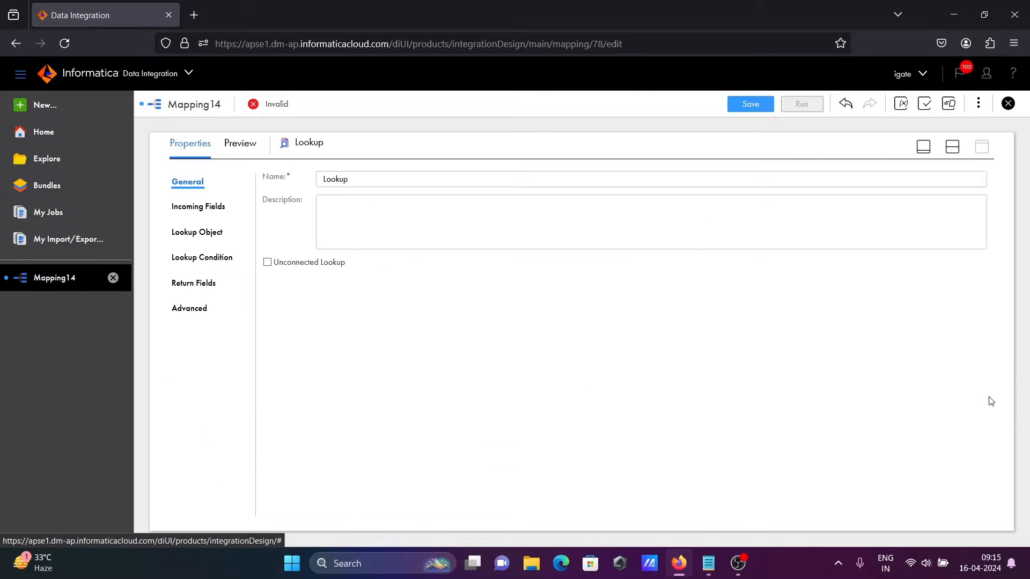
left_click(196, 209)
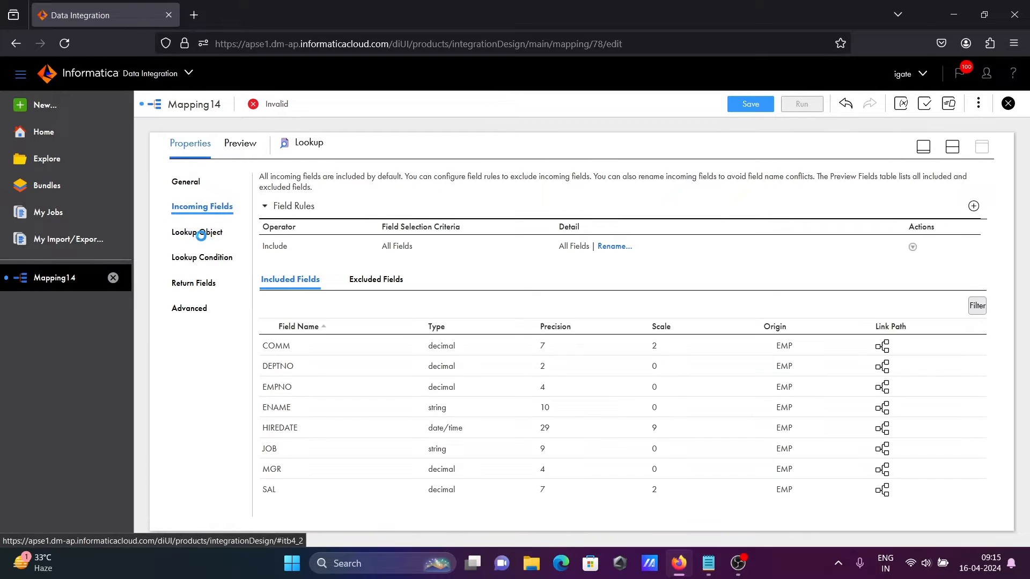
left_click(200, 233)
left_click(504, 209)
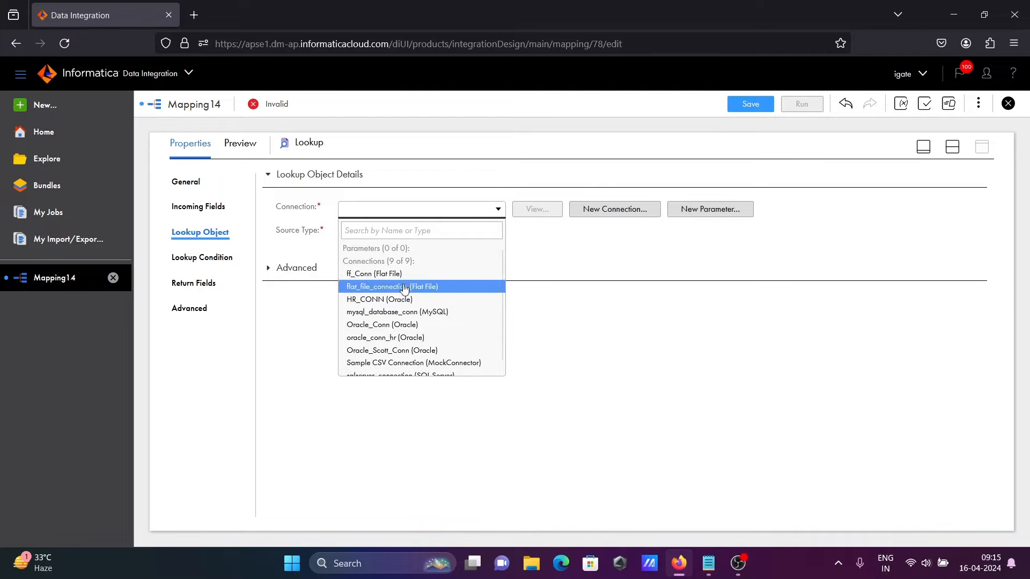
left_click(399, 354)
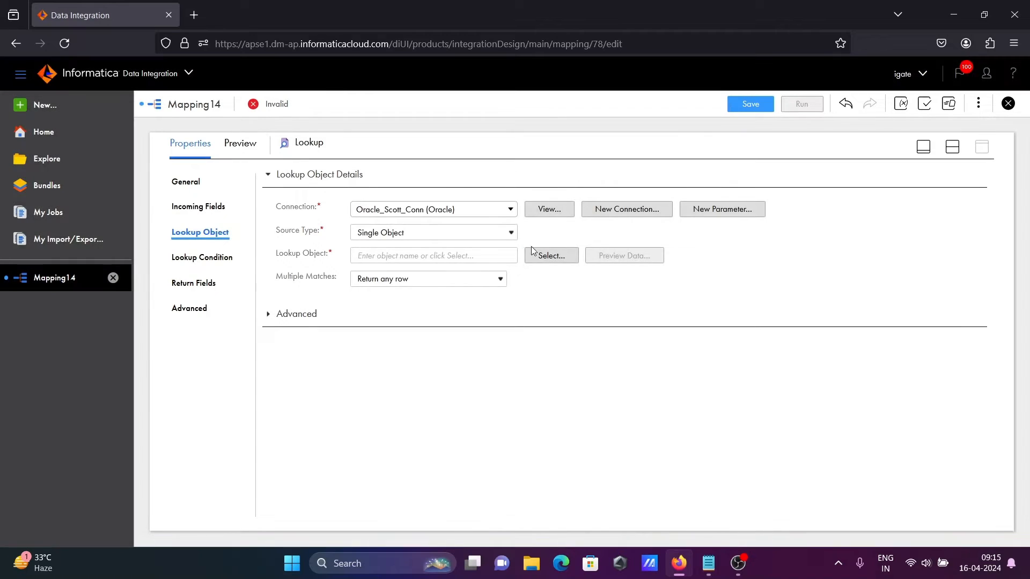
Choose the DEPT table as the lookup object and preview its data.
left_click(547, 256)
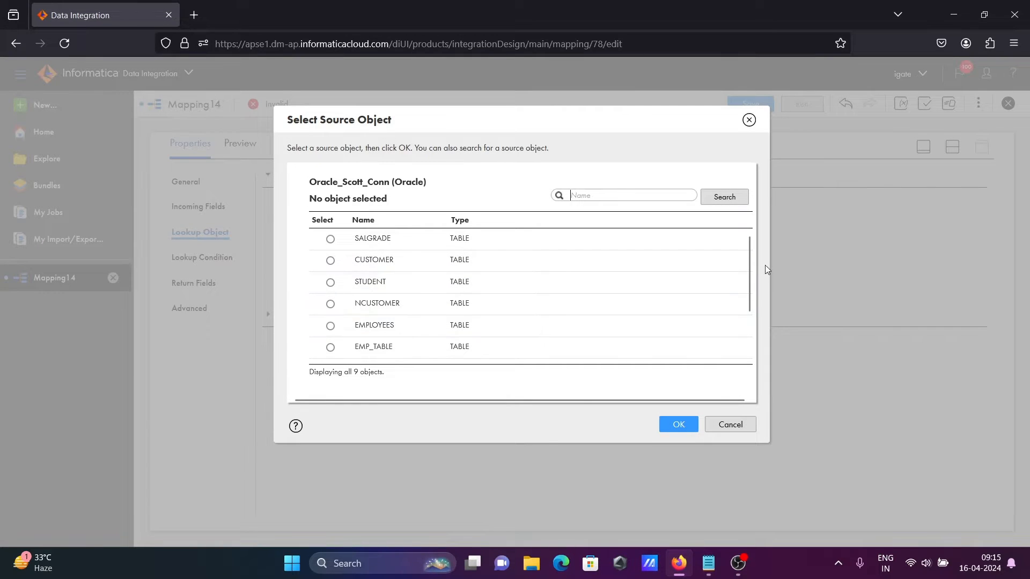
left_click_drag(752, 259, 752, 307)
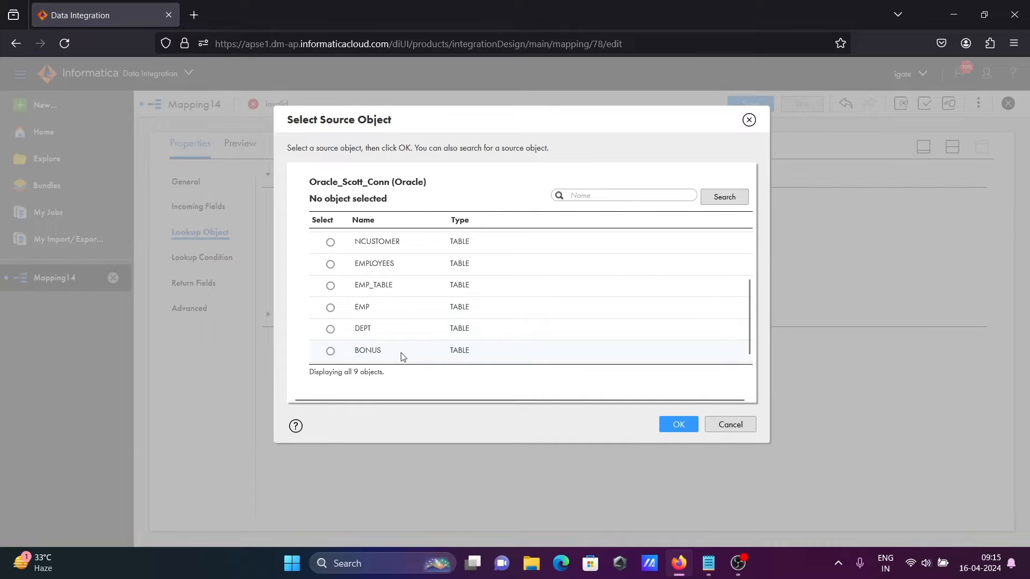
left_click(329, 328)
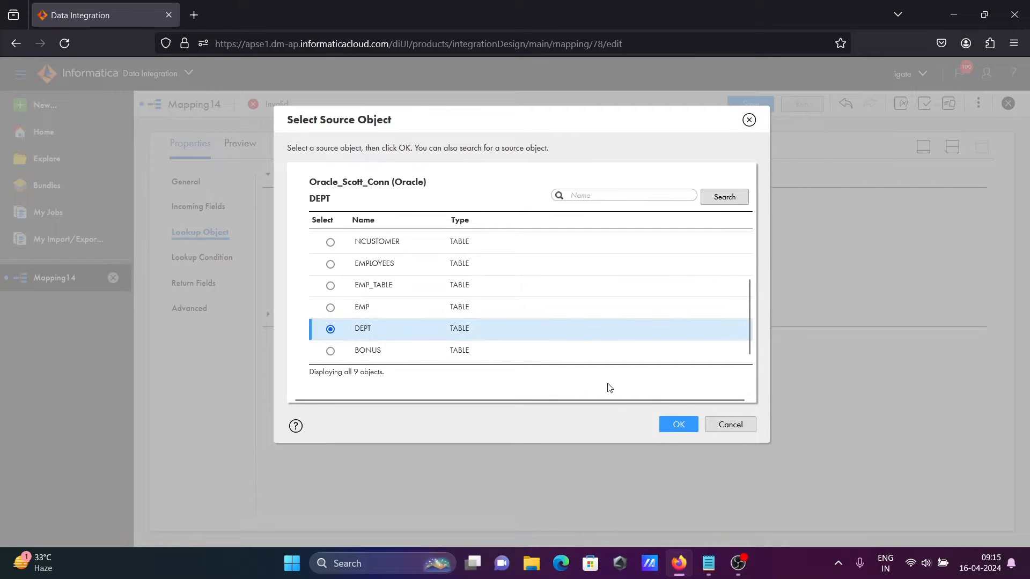
left_click(679, 425)
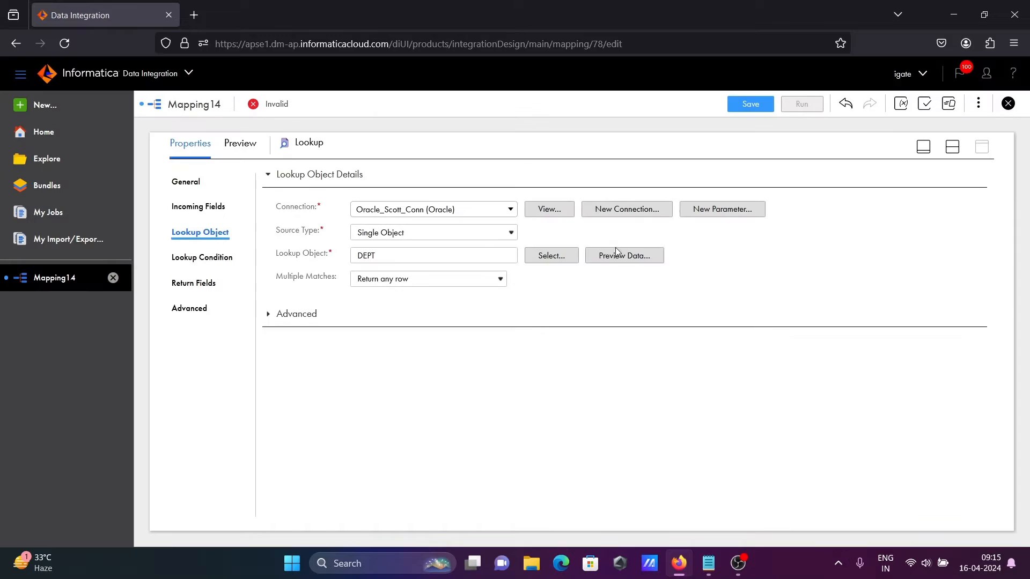
left_click(611, 254)
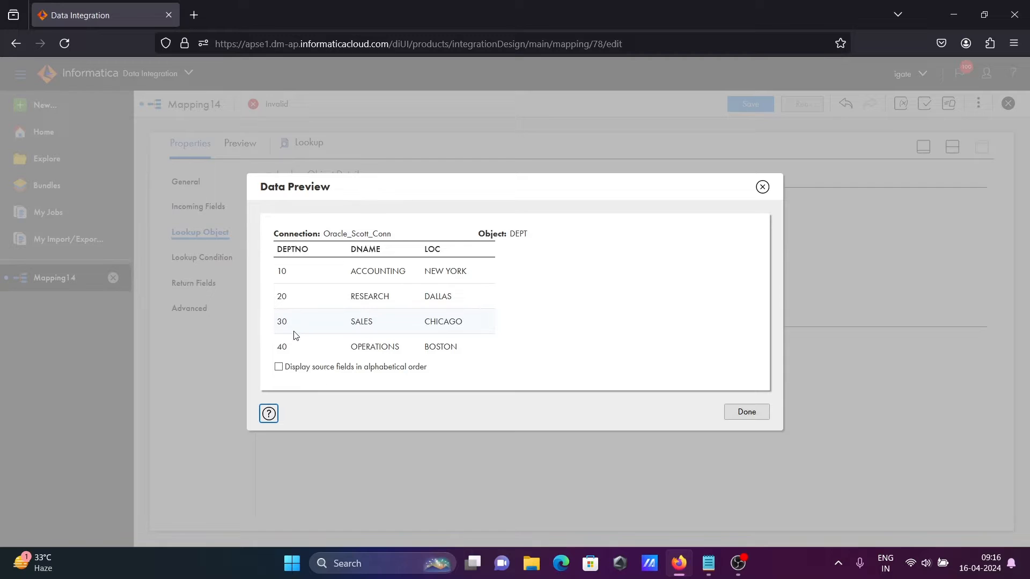
left_click(747, 413)
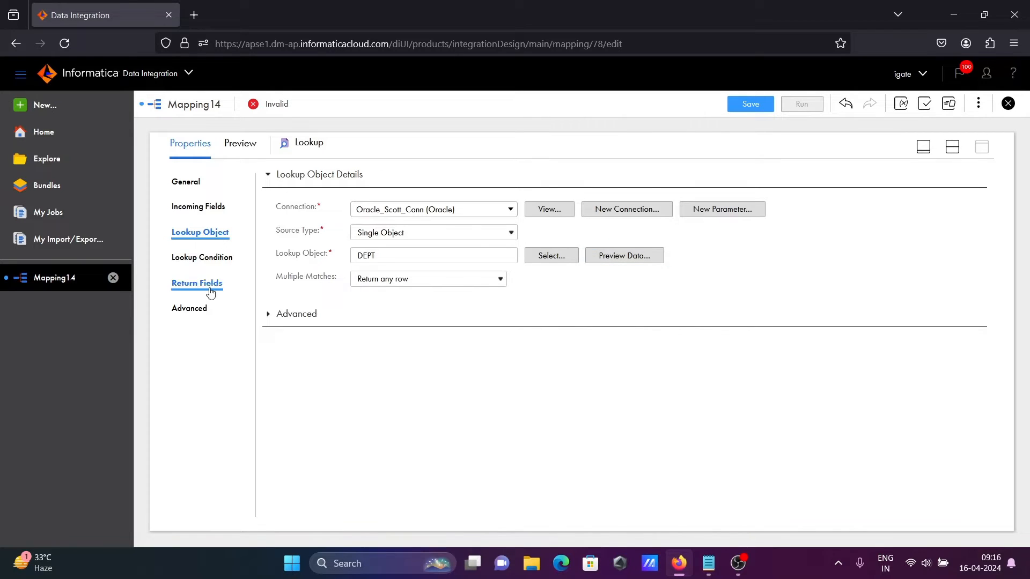
Resolve the Lookup's field name conflicts by bulk renaming the Source fields with the prefix e_.
left_click(193, 263)
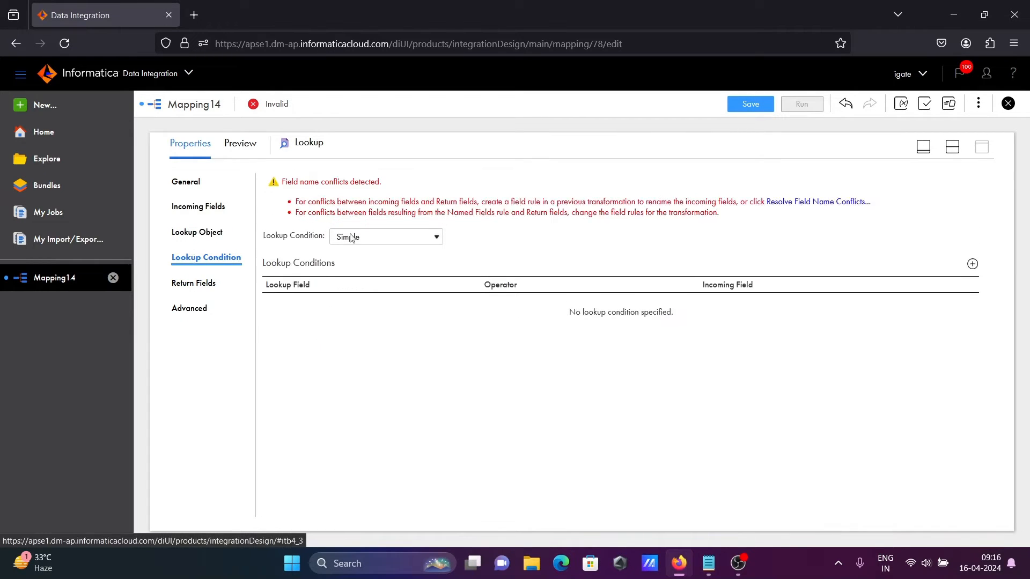
left_click(793, 204)
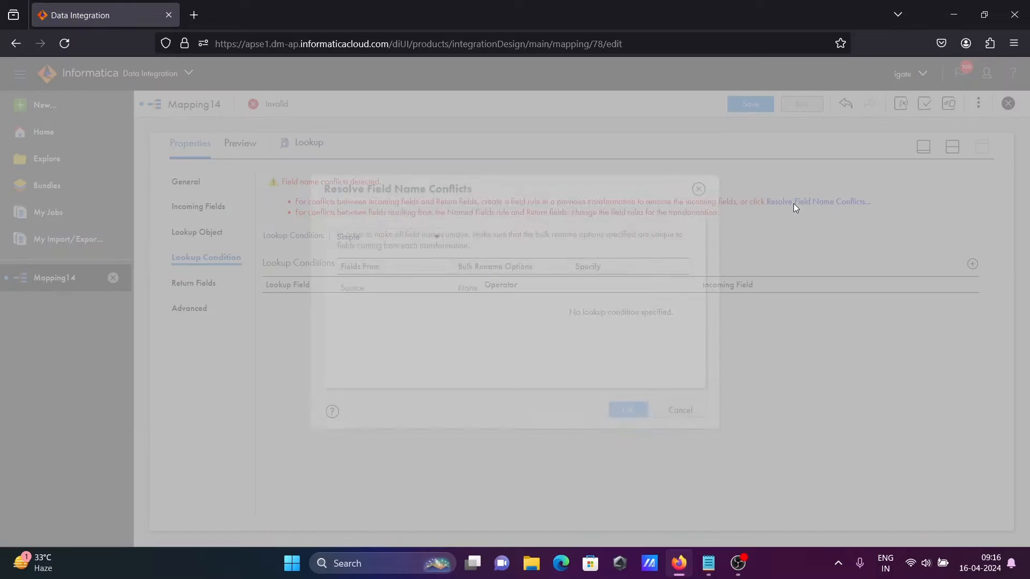
left_click(536, 288)
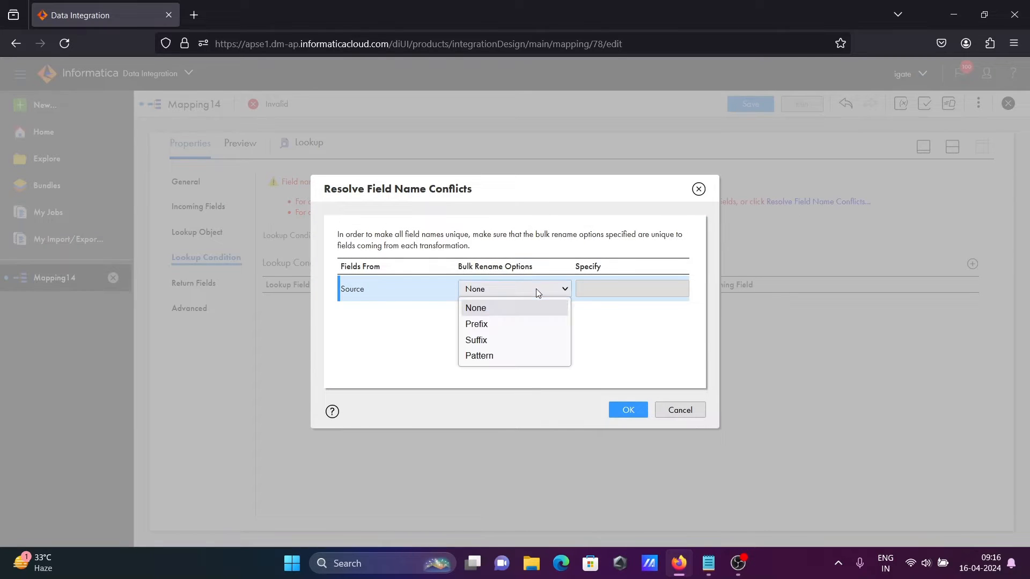
left_click(489, 324)
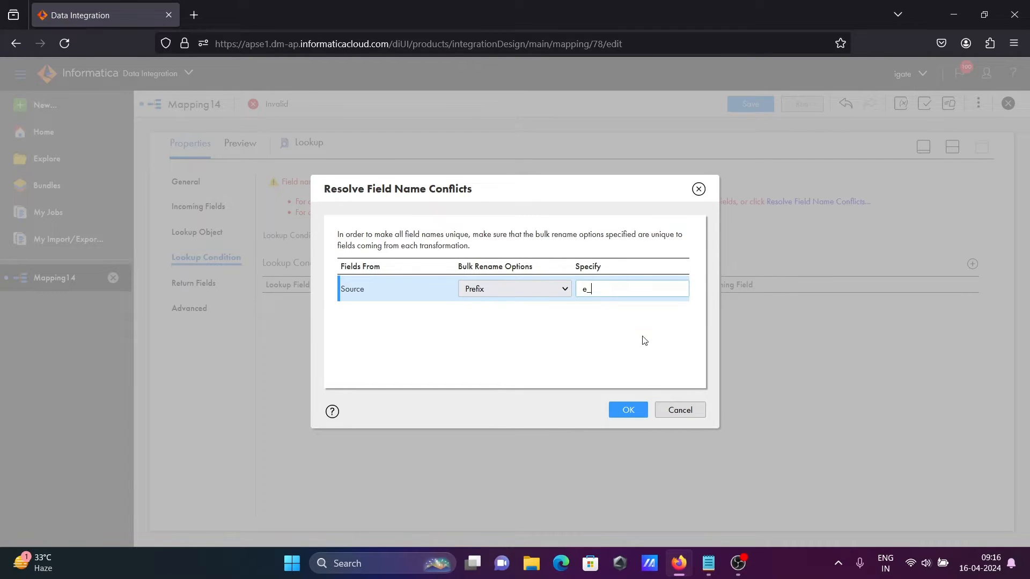
left_click(629, 414)
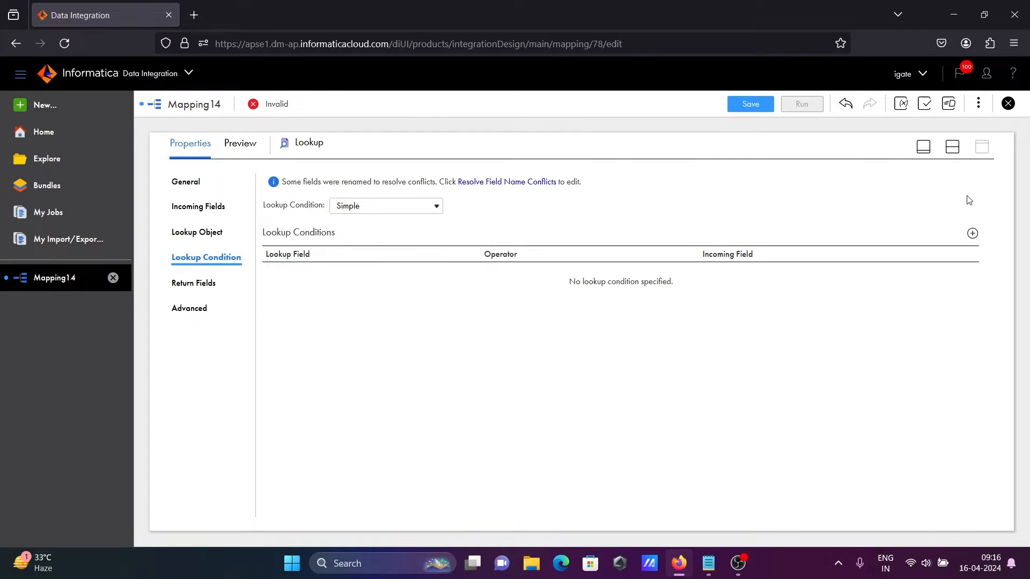
Add a simple lookup condition matching lookup field DEPTNO = incoming field e_DEPTNO.
left_click(972, 234)
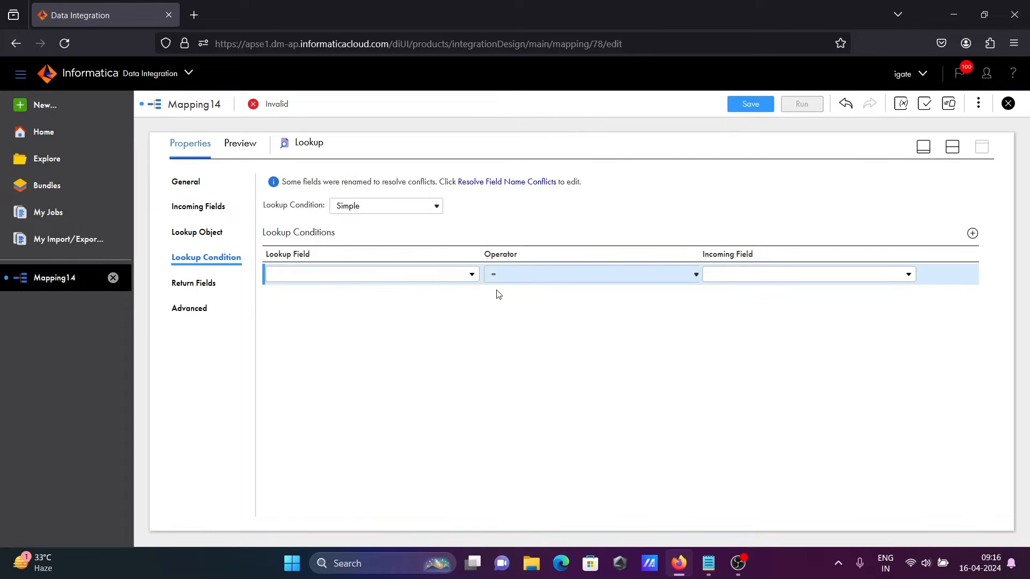
left_click(469, 275)
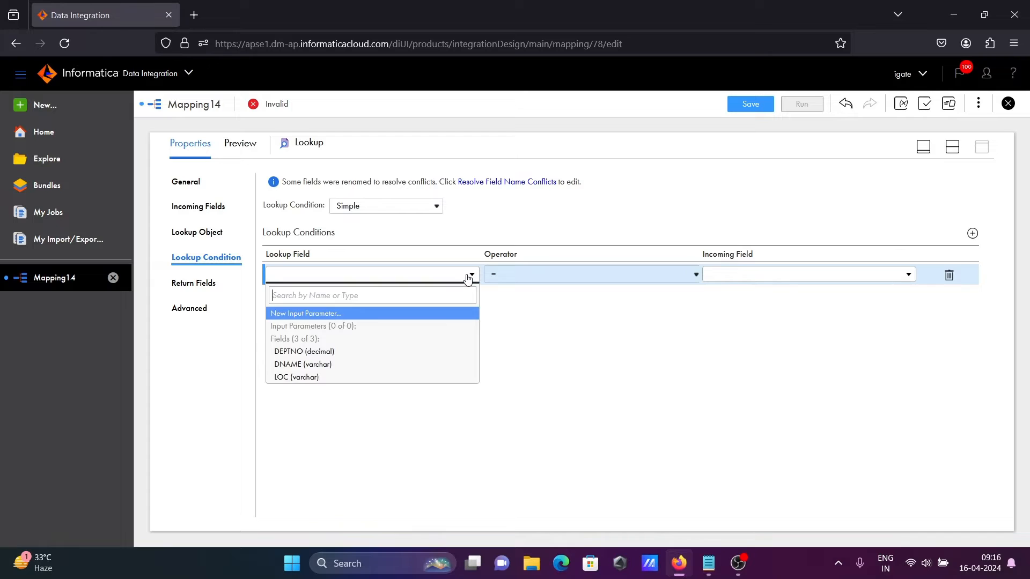
left_click(311, 351)
left_click(819, 278)
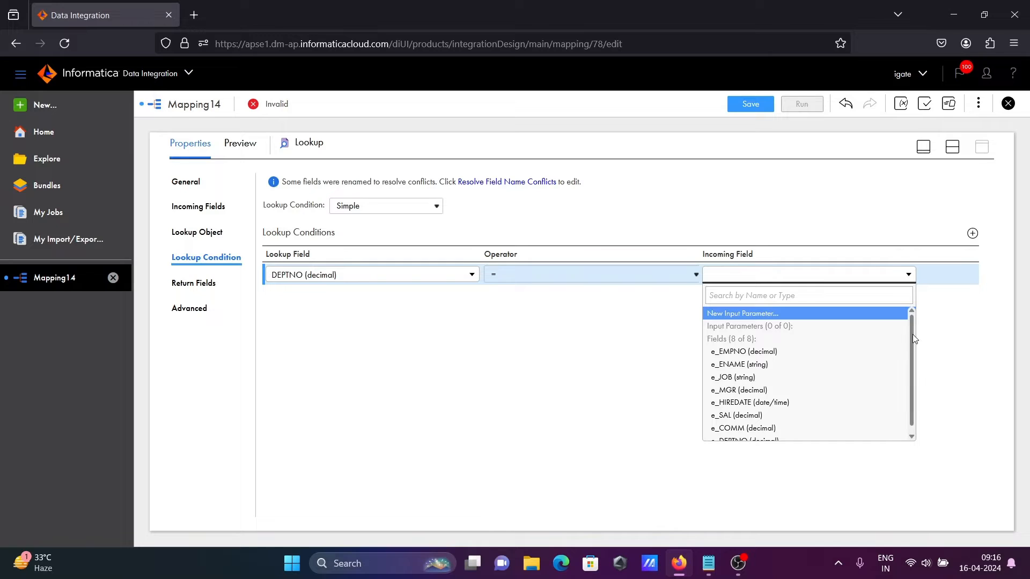
scroll(913, 387, "down", 1)
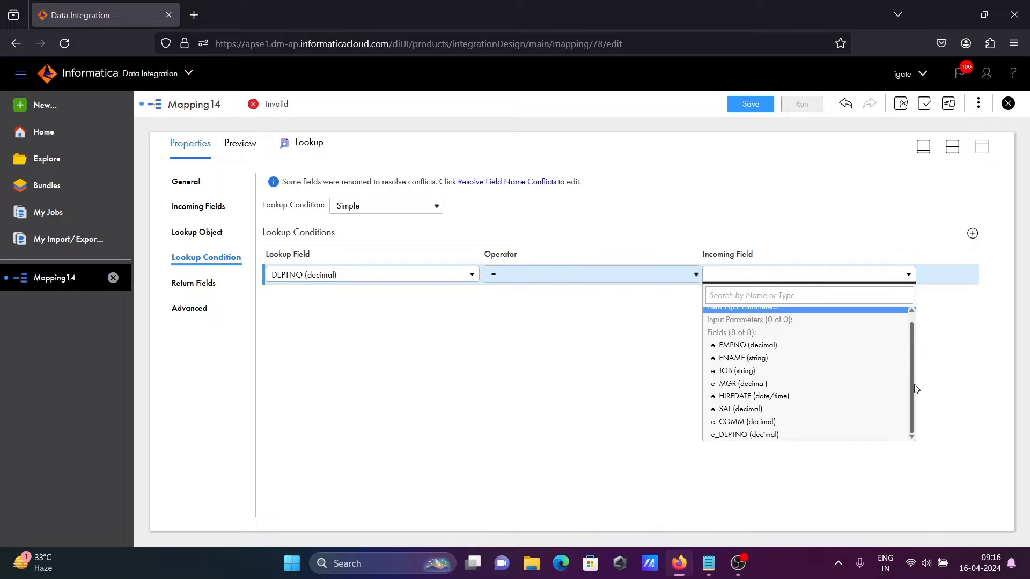
left_click(746, 436)
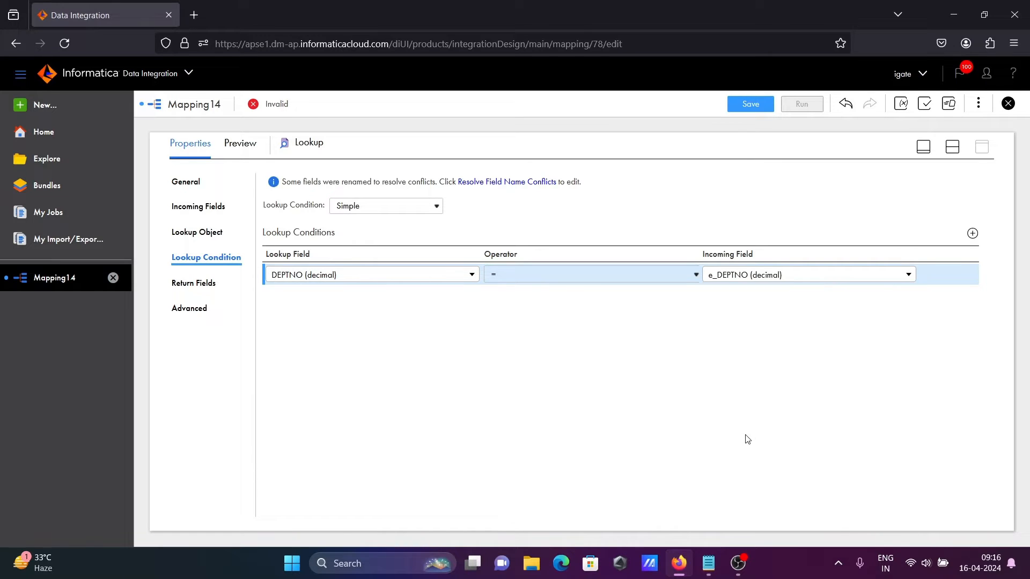
Review the Lookup's return fields and advanced settings, and return to the mapping canvas.
left_click(193, 284)
left_click(199, 310)
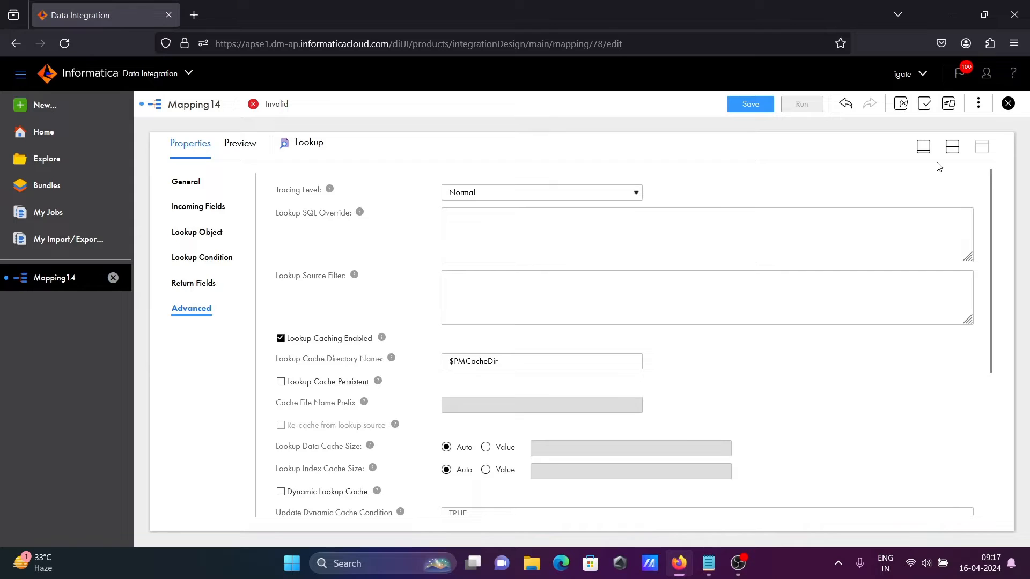
left_click(922, 146)
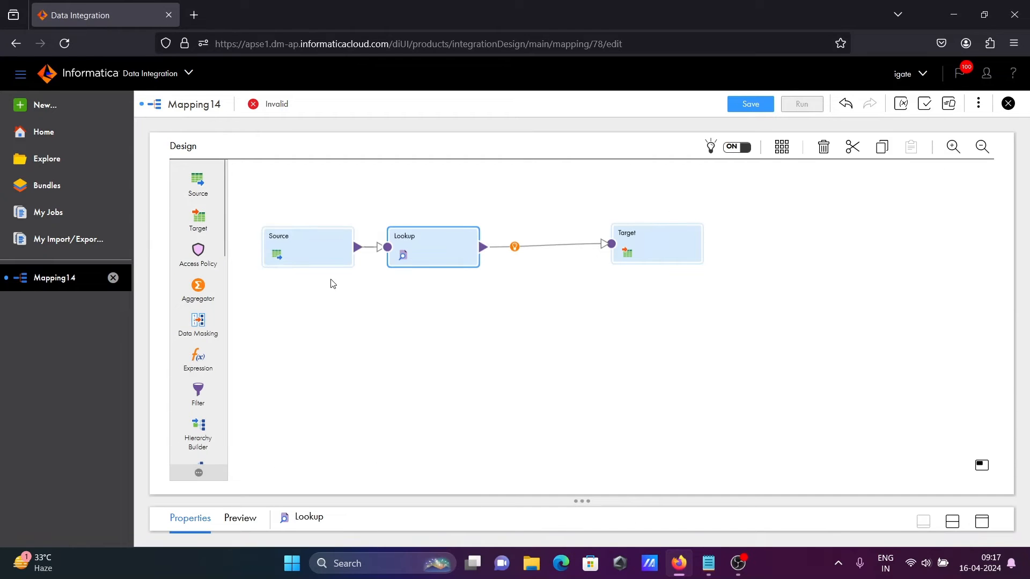
Preview the Source's EMP data across all columns through DEPTNO, and return to the mapping canvas.
left_click(294, 239)
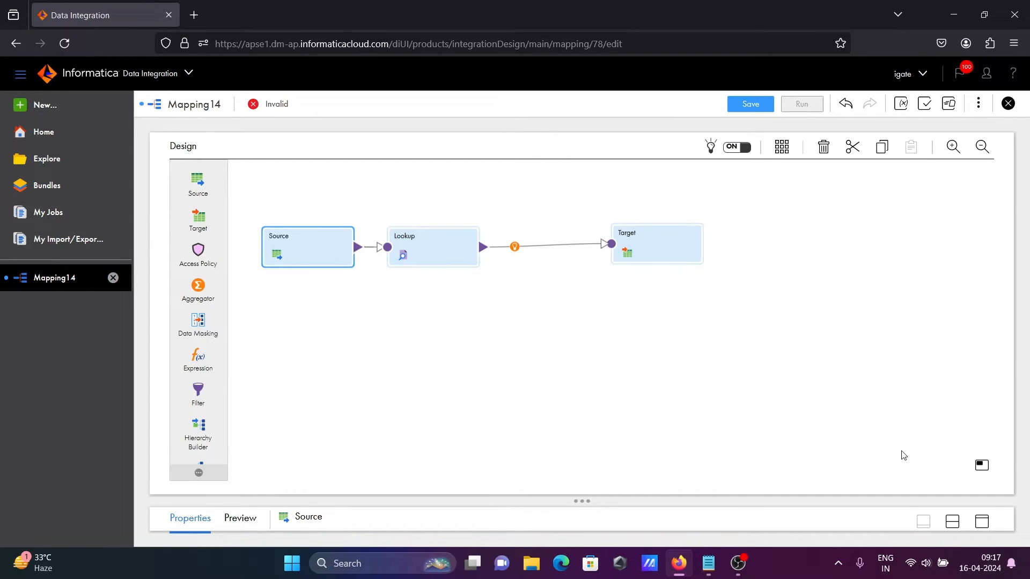
left_click(980, 523)
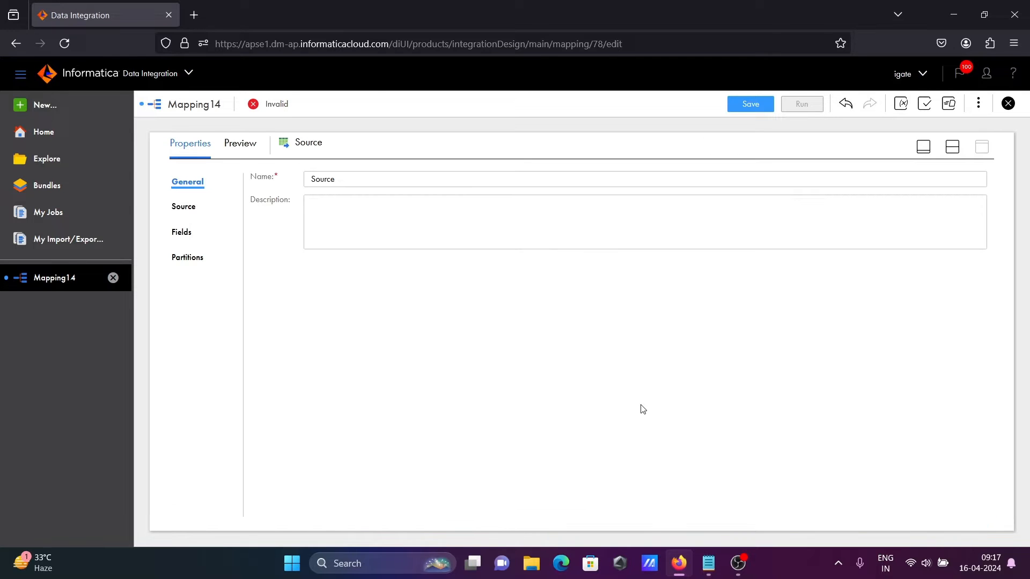
left_click(183, 207)
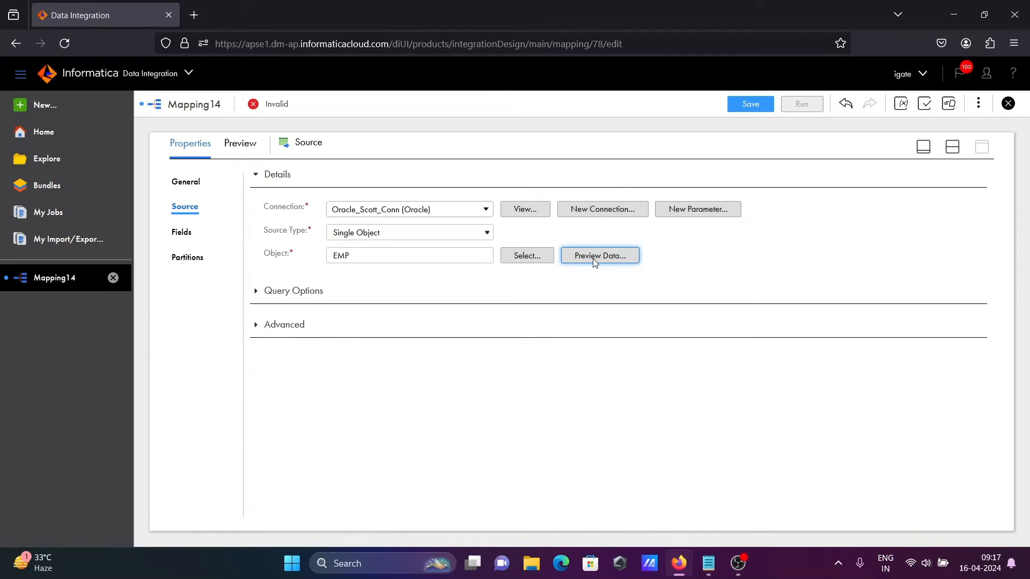
left_click(595, 261)
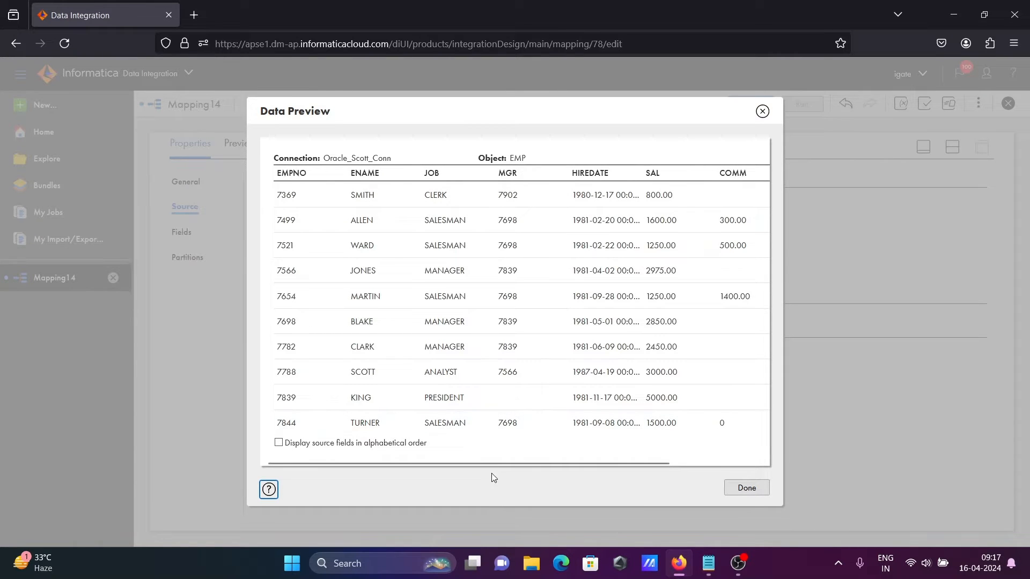
left_click_drag(497, 464, 653, 465)
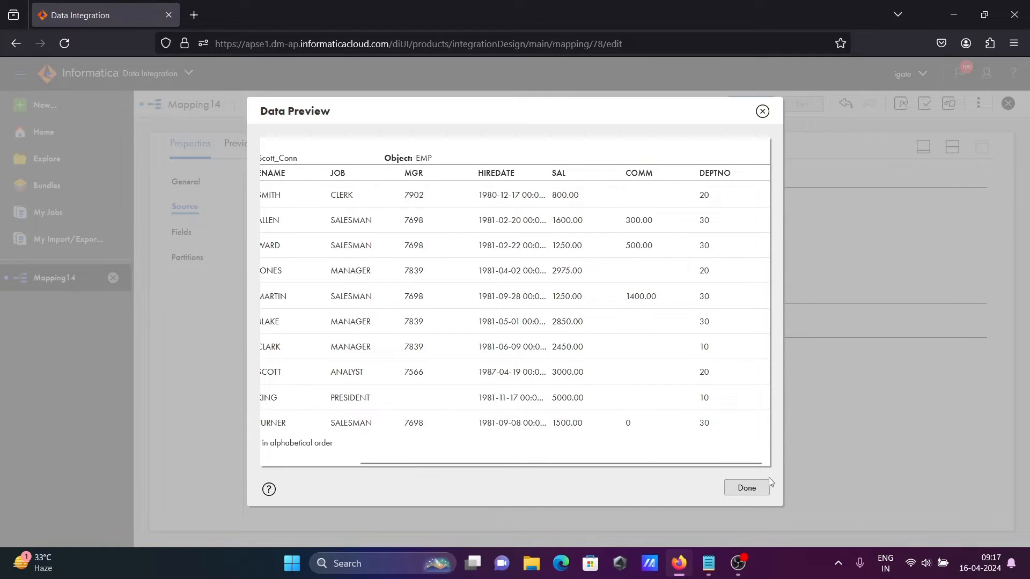
left_click(740, 498)
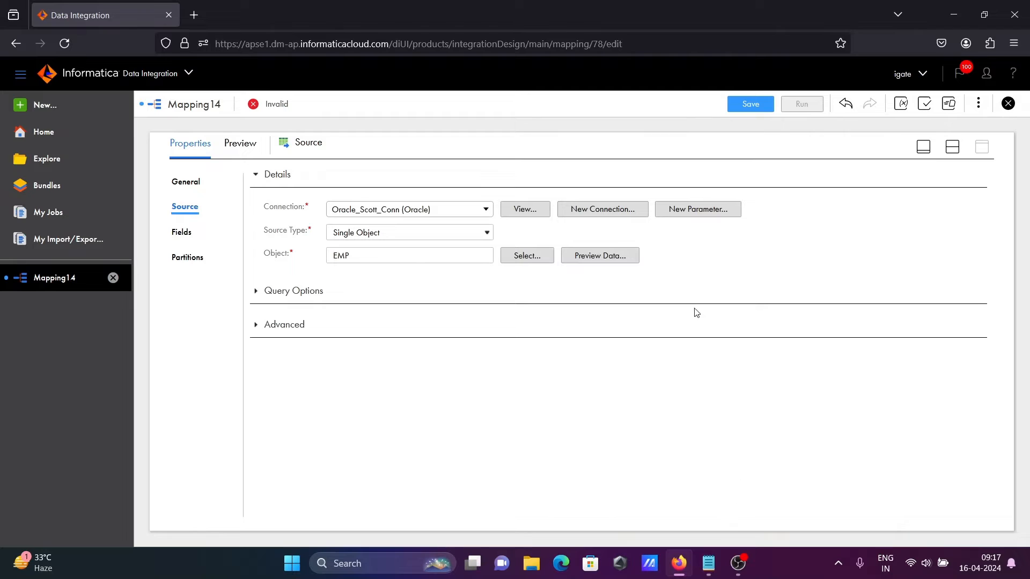
left_click(923, 147)
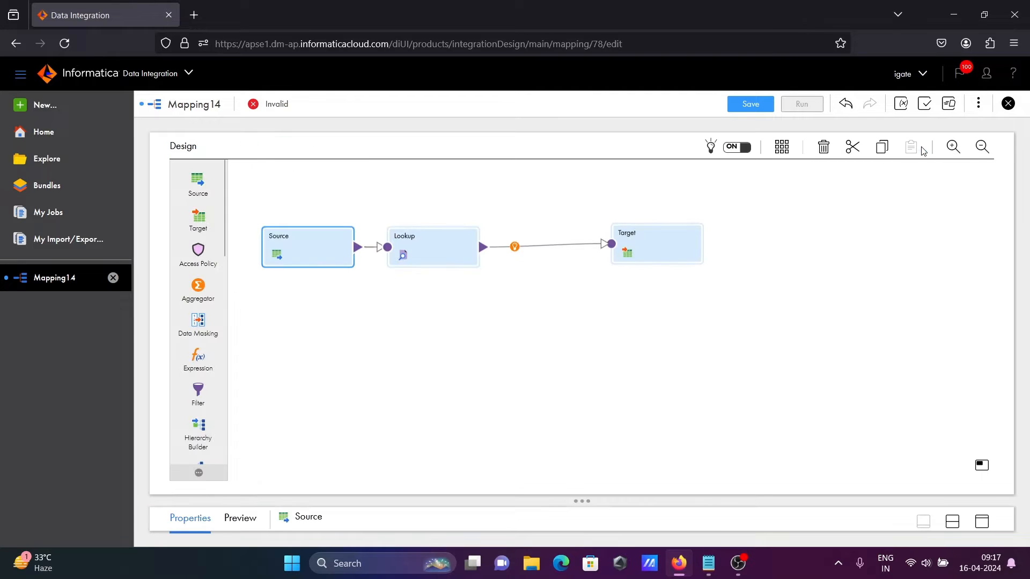
Review the Lookup's condition and the description of its Lookup Source Filter setting.
left_click(443, 238)
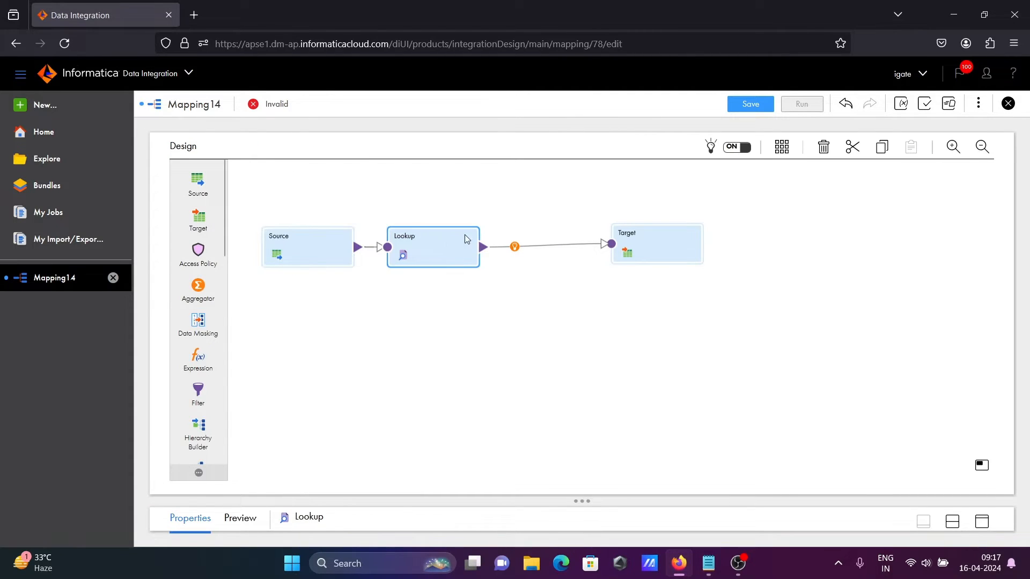
left_click(981, 522)
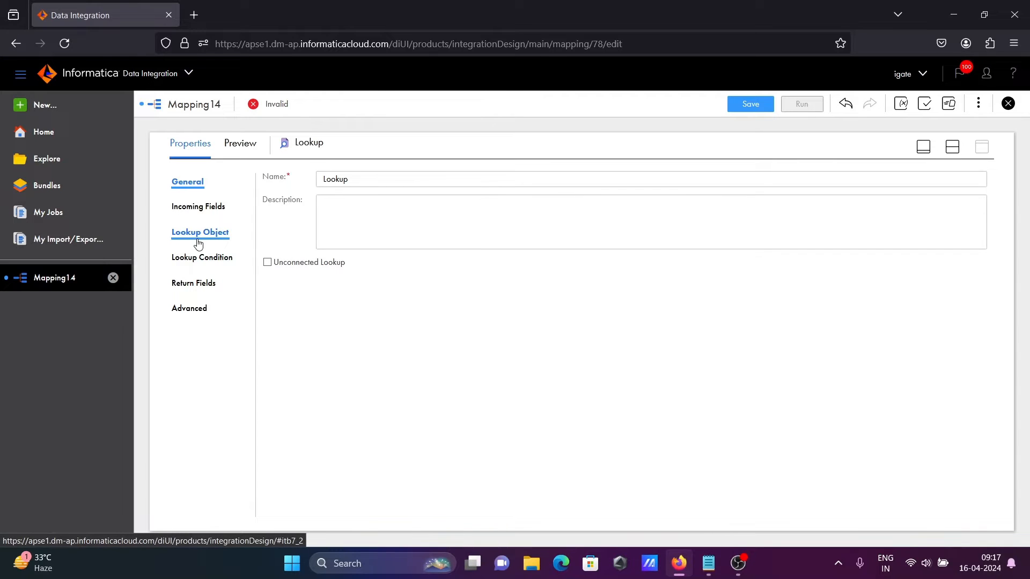
left_click(203, 258)
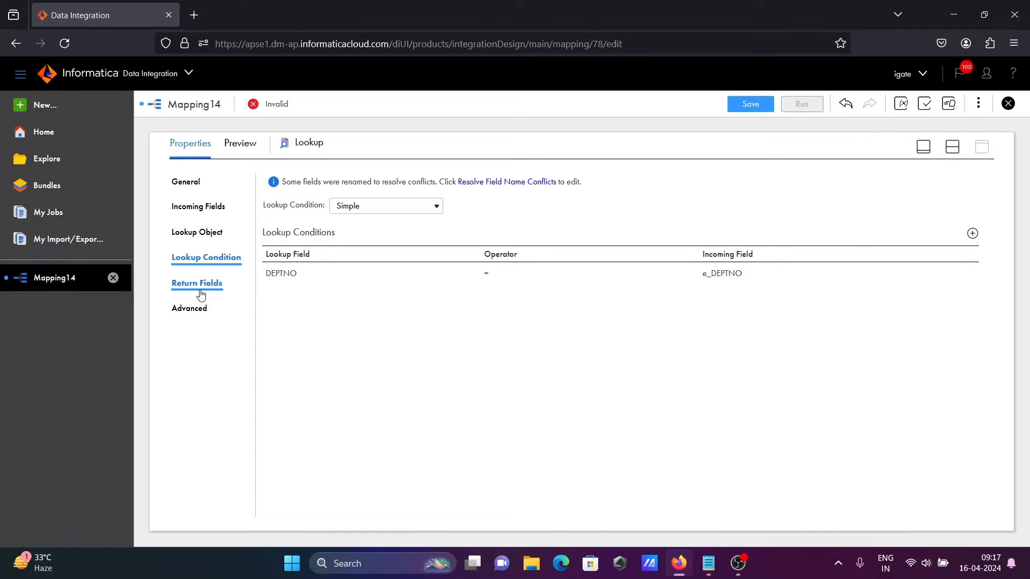
left_click(198, 309)
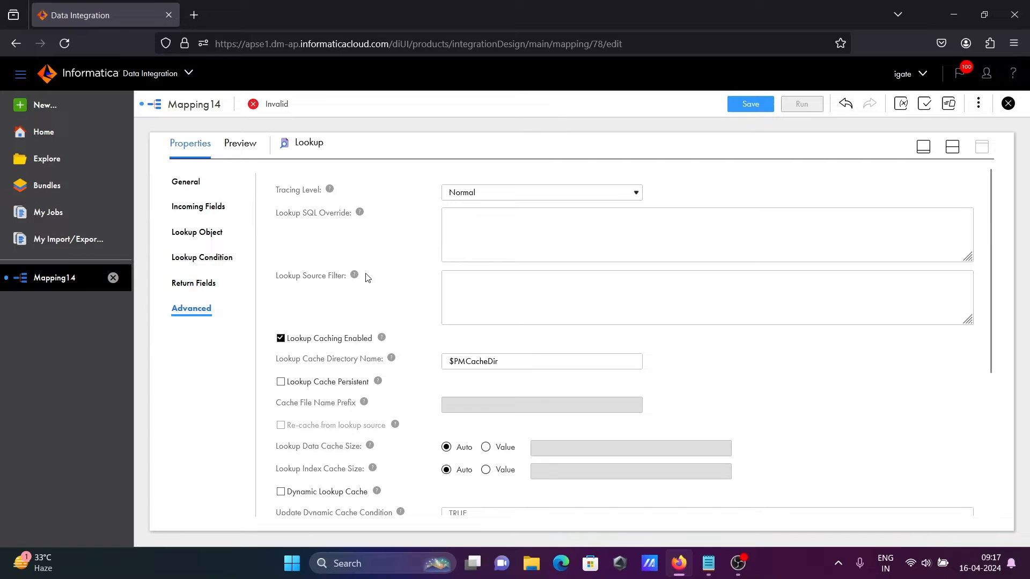
mouse_move(354, 276)
left_click(202, 258)
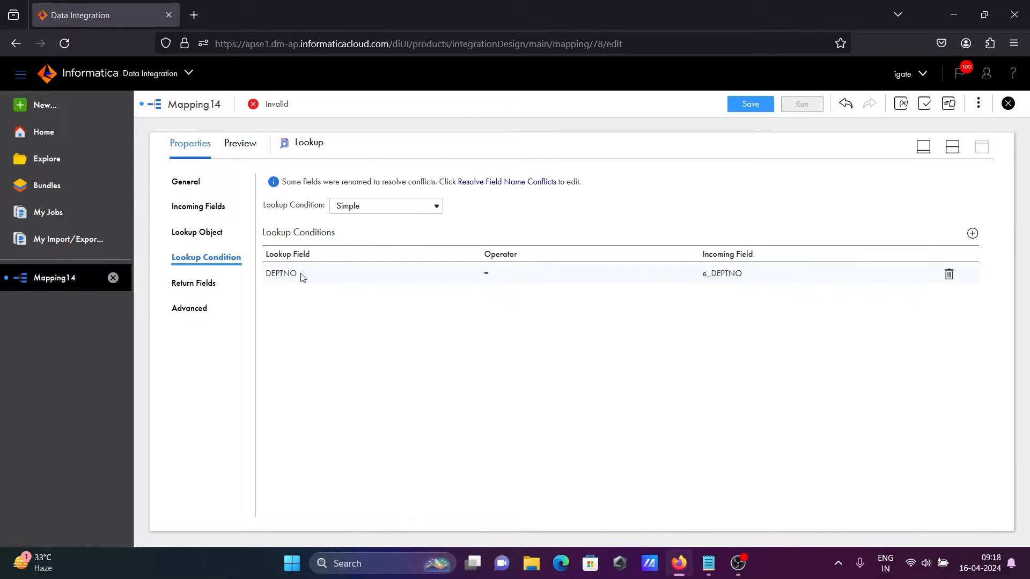
Set the Lookup Source Filter to DEPTNO = 10 and return to the mapping canvas.
left_click(193, 310)
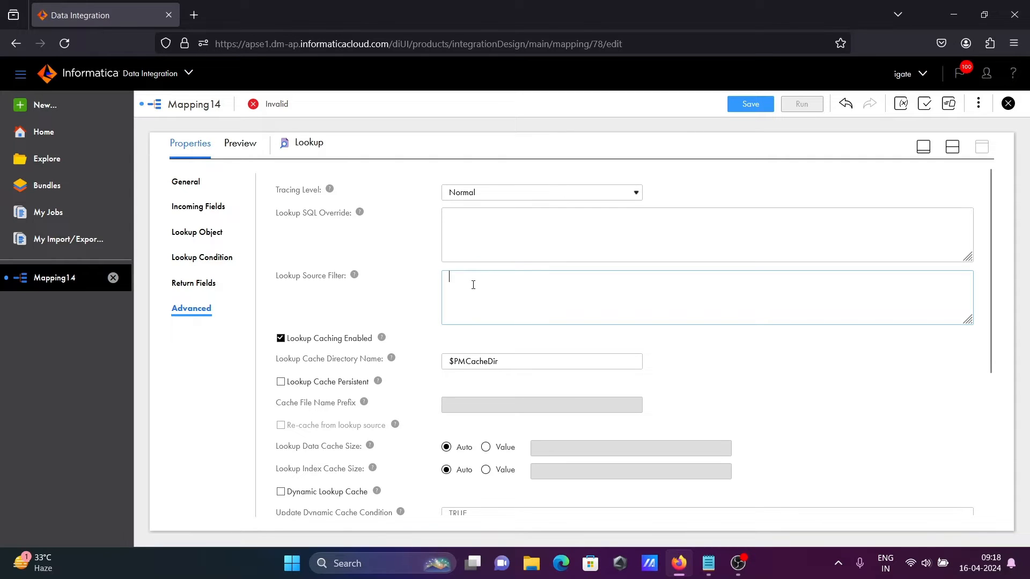
type("P")
type("= 10")
mouse_move(380, 340)
mouse_move(356, 280)
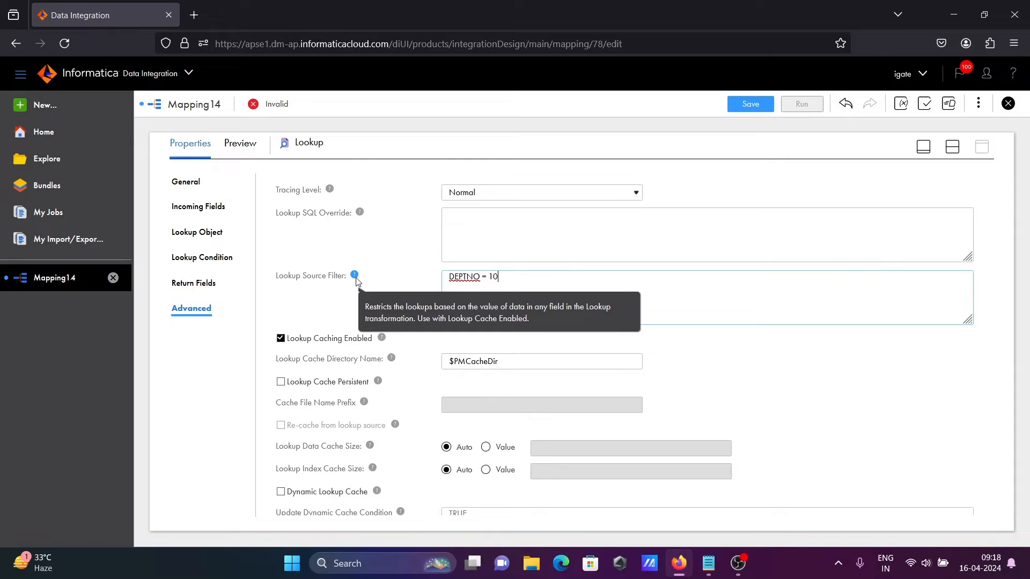
left_click(923, 151)
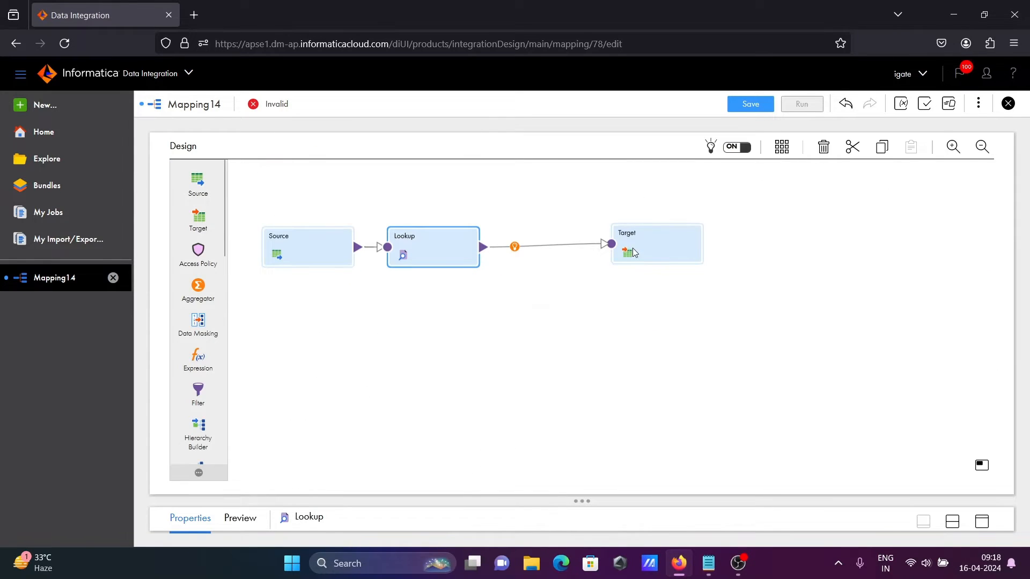
Add an Exclude rule for Named Fields to the Target's incoming fields and open its configuration.
left_click(634, 252)
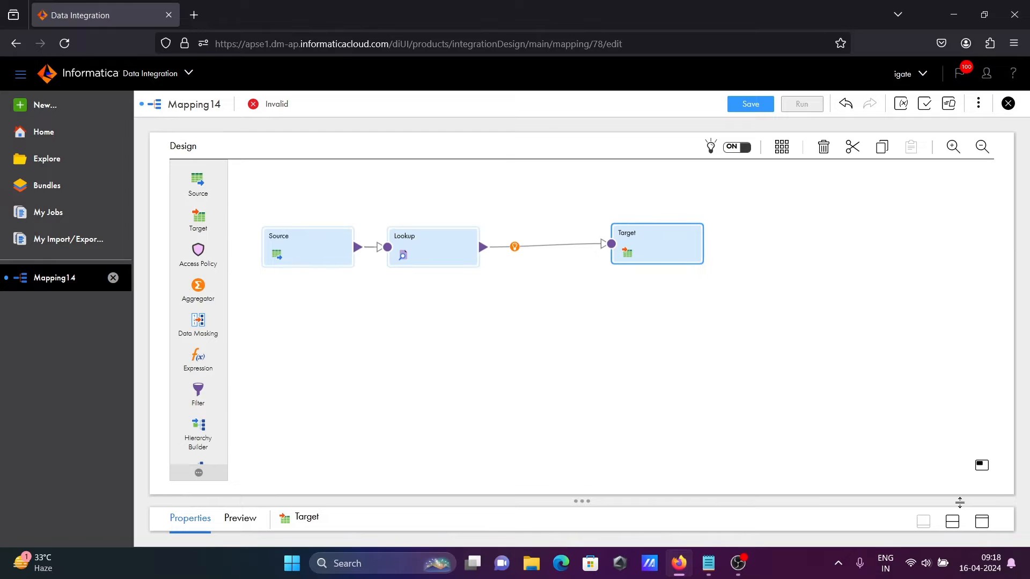
left_click(981, 521)
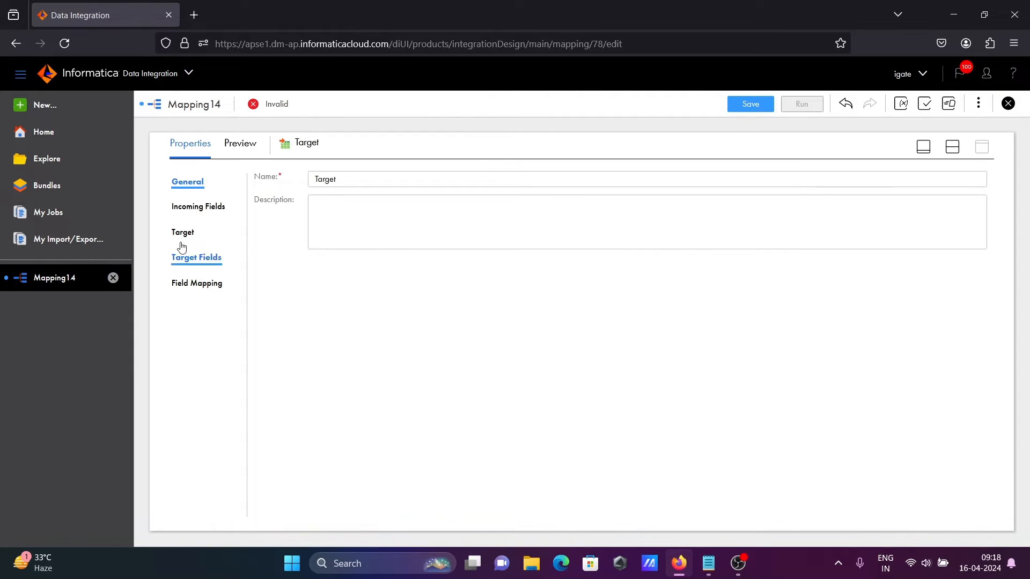
left_click(193, 214)
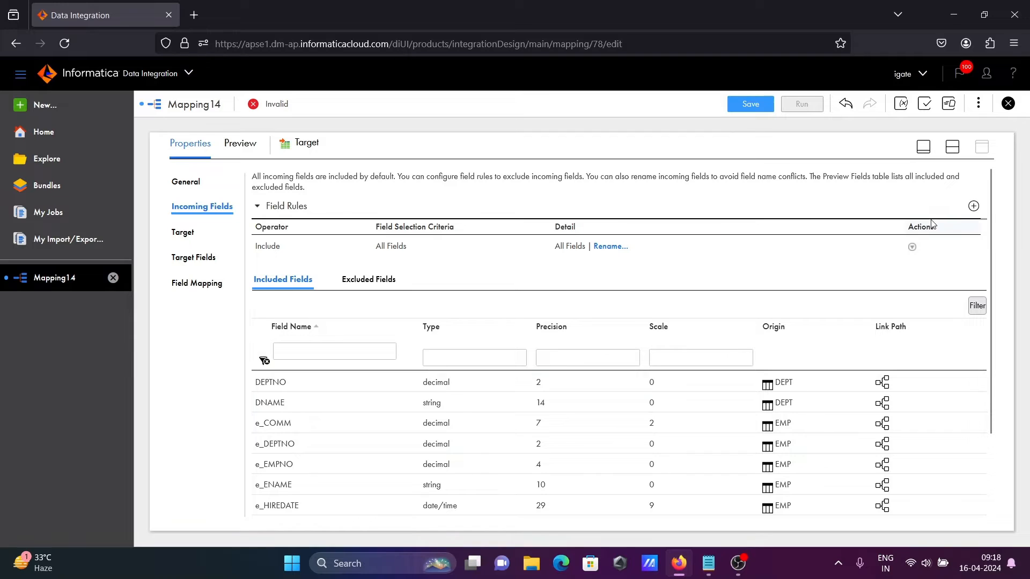
left_click(974, 207)
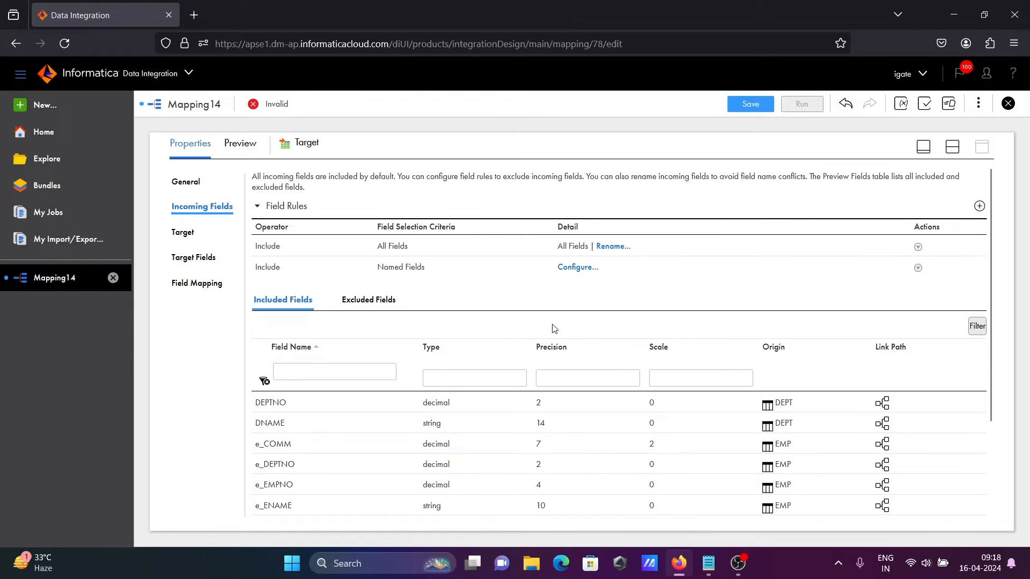
left_click(356, 271)
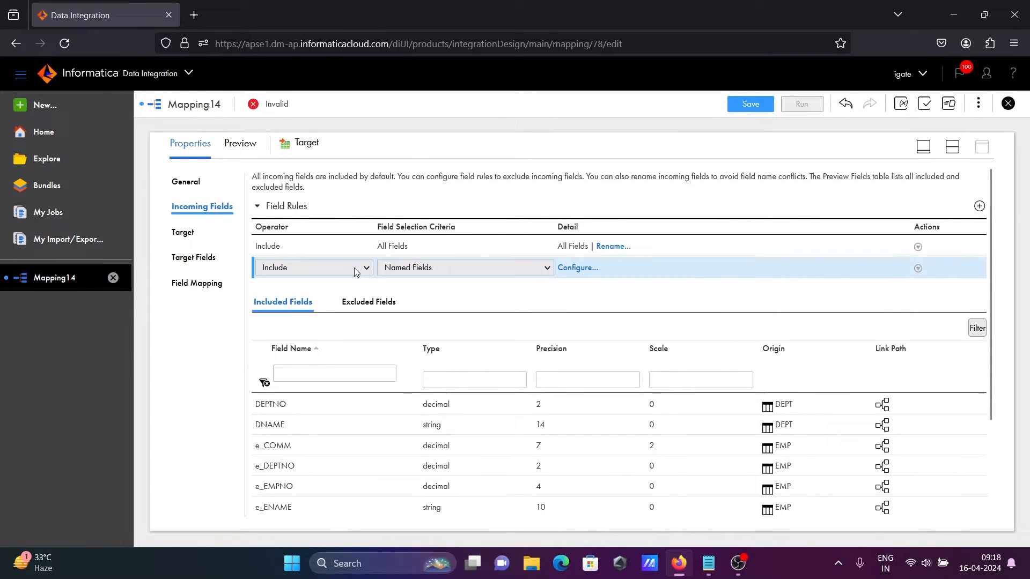
left_click(304, 274)
left_click(288, 304)
left_click(570, 270)
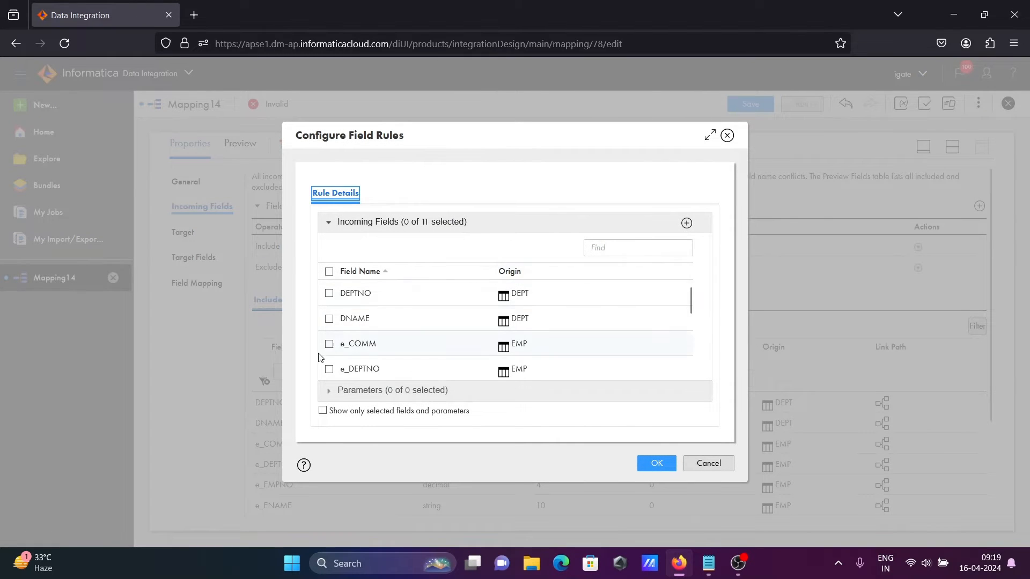
Exclude the fields e_COMM, e_HIREDATE, e_JOB, e_MGR, e_SAL and LOC from the Target's incoming fields.
left_click(329, 344)
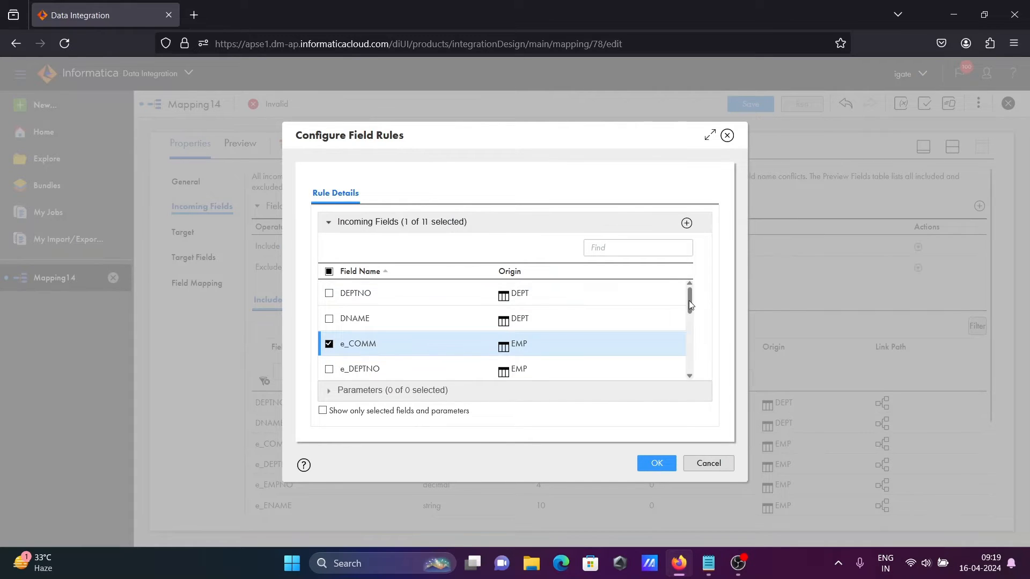
scroll(689, 304, "down", 2)
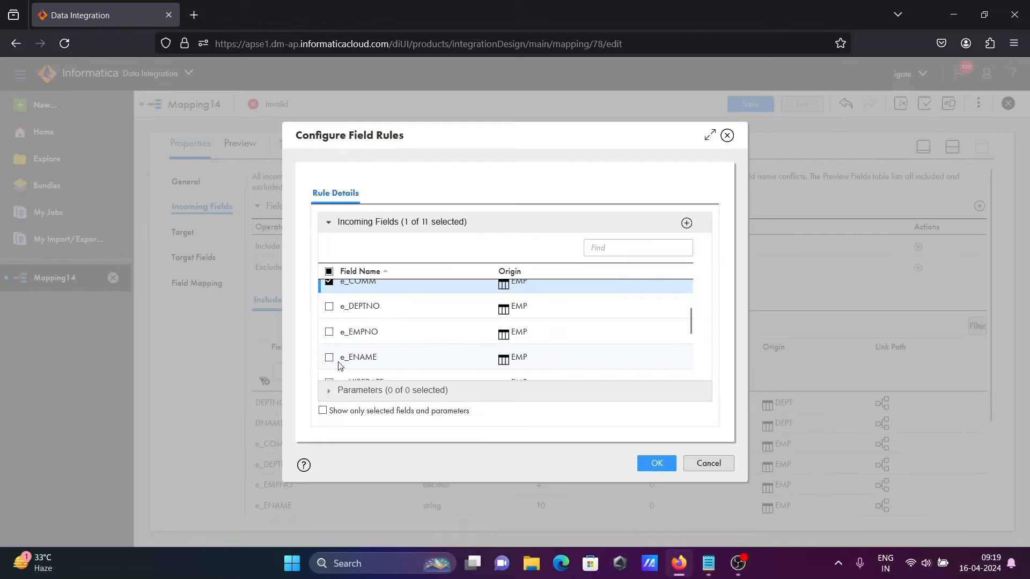
left_click(691, 323)
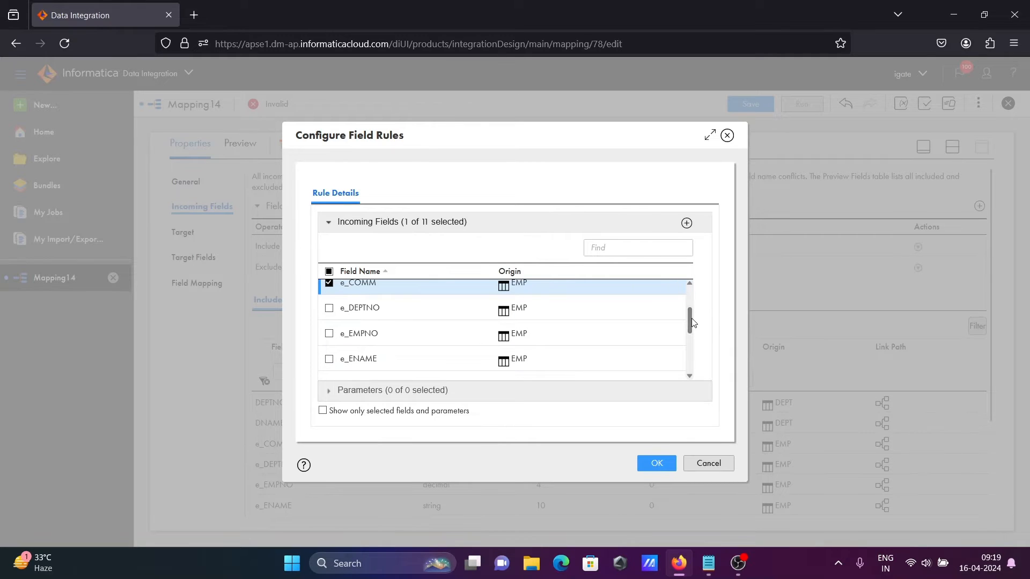
scroll(691, 322, "down", 3)
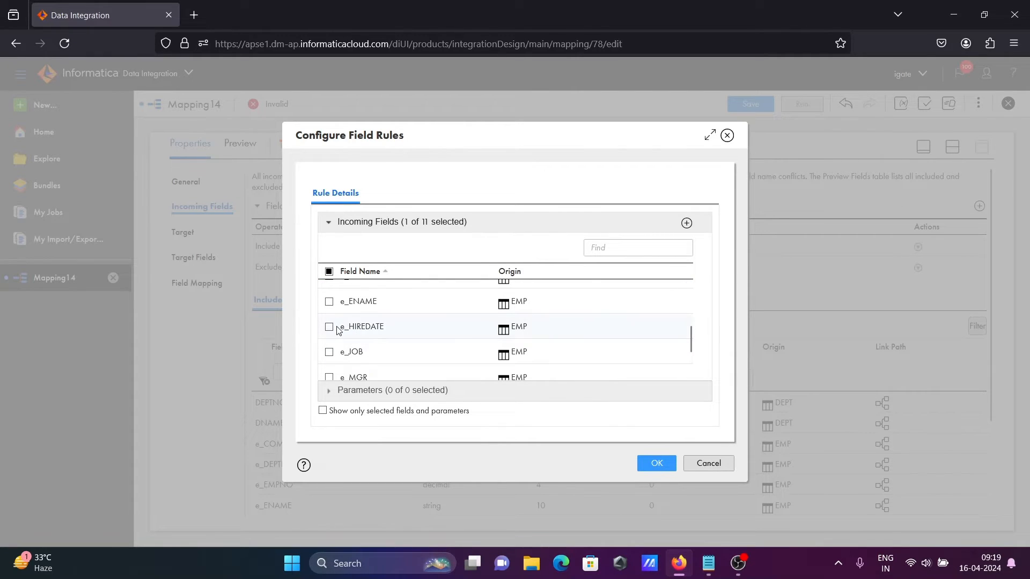
left_click(329, 327)
left_click(330, 353)
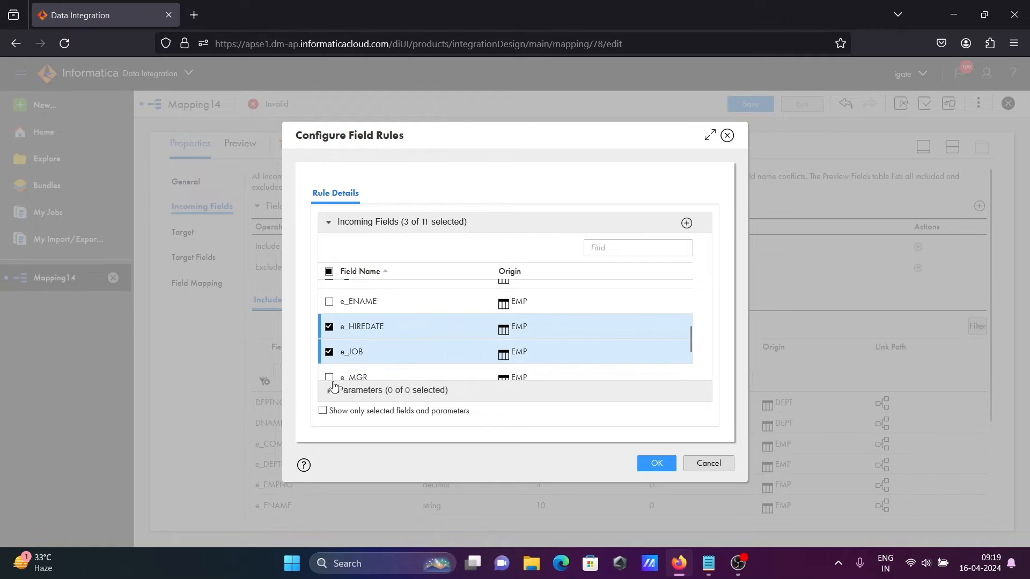
left_click(330, 378)
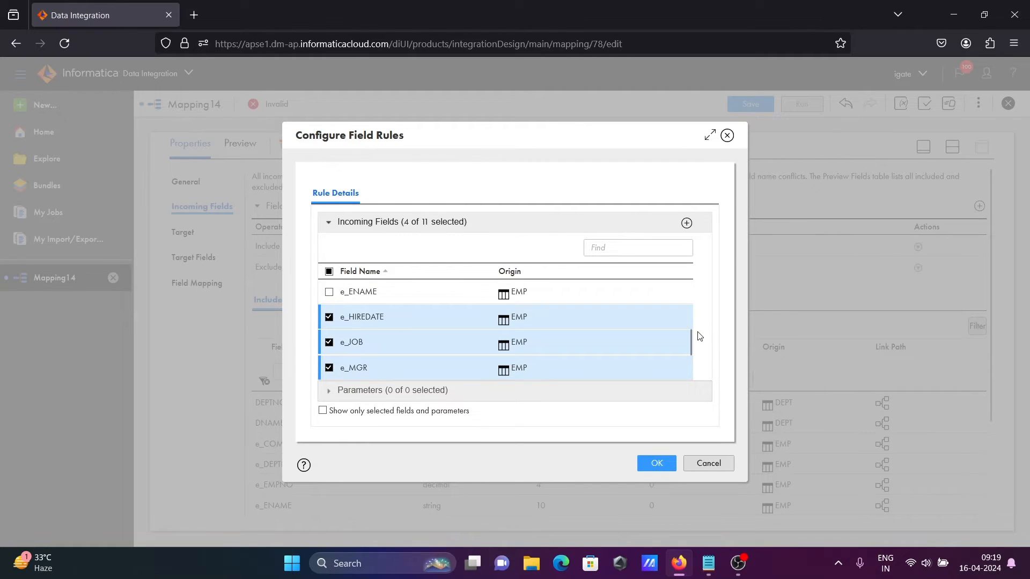
scroll(692, 338, "down", 2)
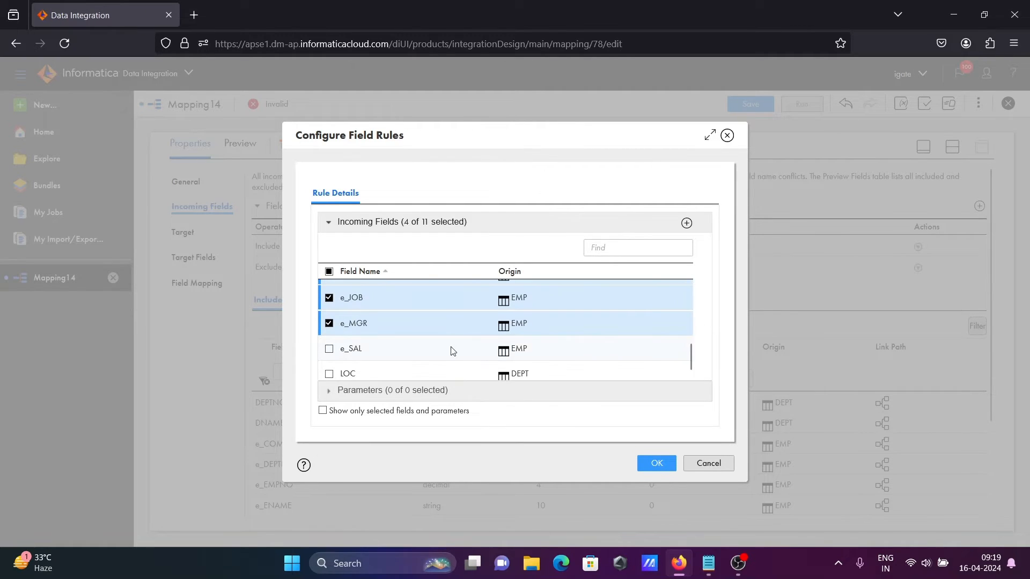
left_click(328, 348)
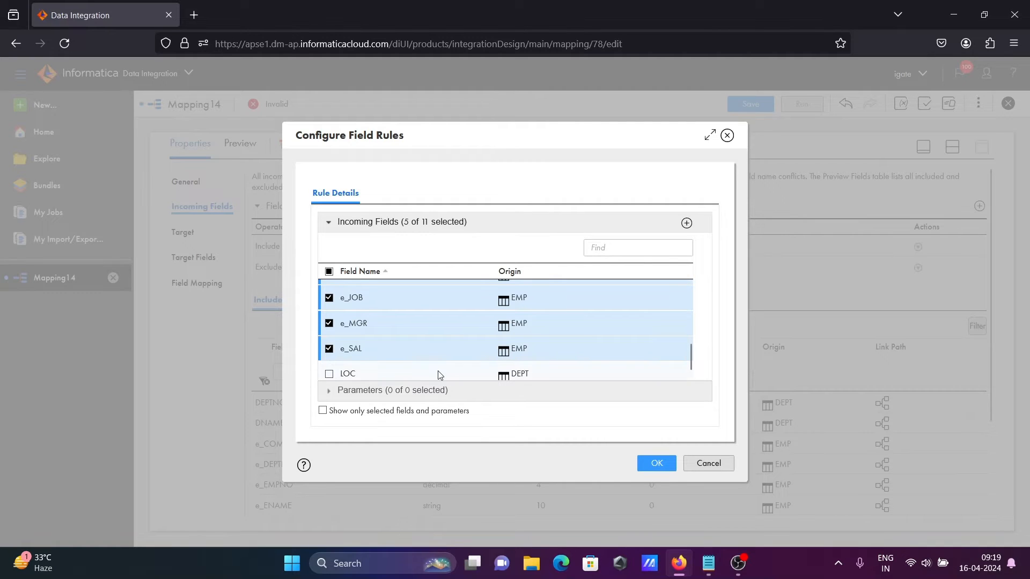
left_click(329, 374)
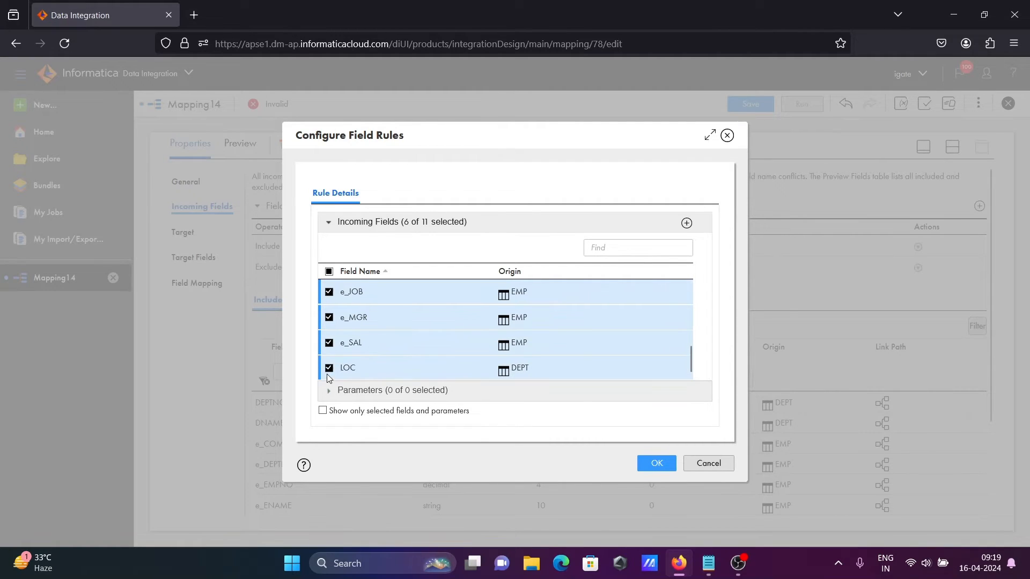
left_click(663, 465)
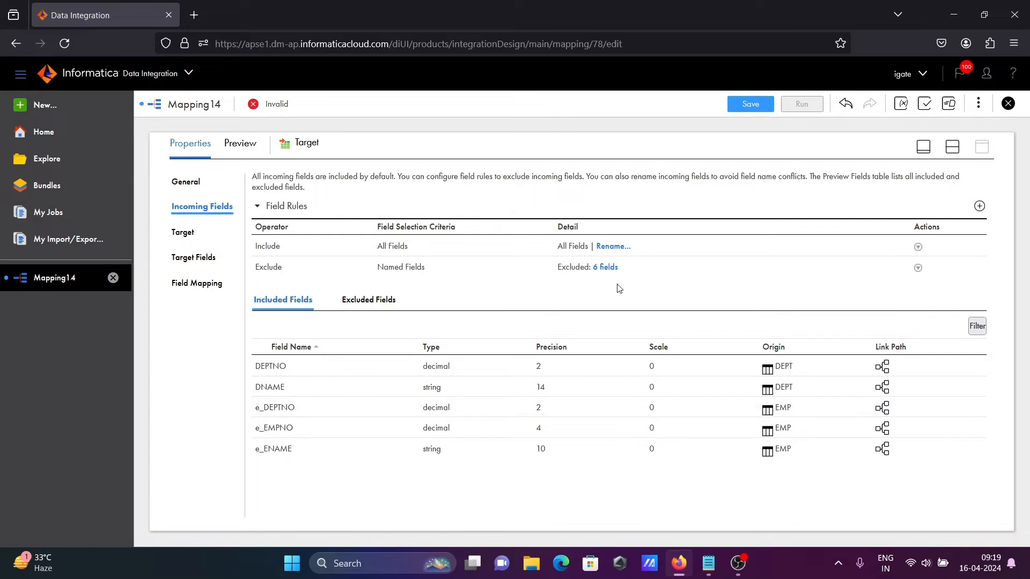
Set the Target's connection to ff_Conn (Flat File) and its object to a new file created at runtime with the static name lkp_filter.csv.
left_click(176, 239)
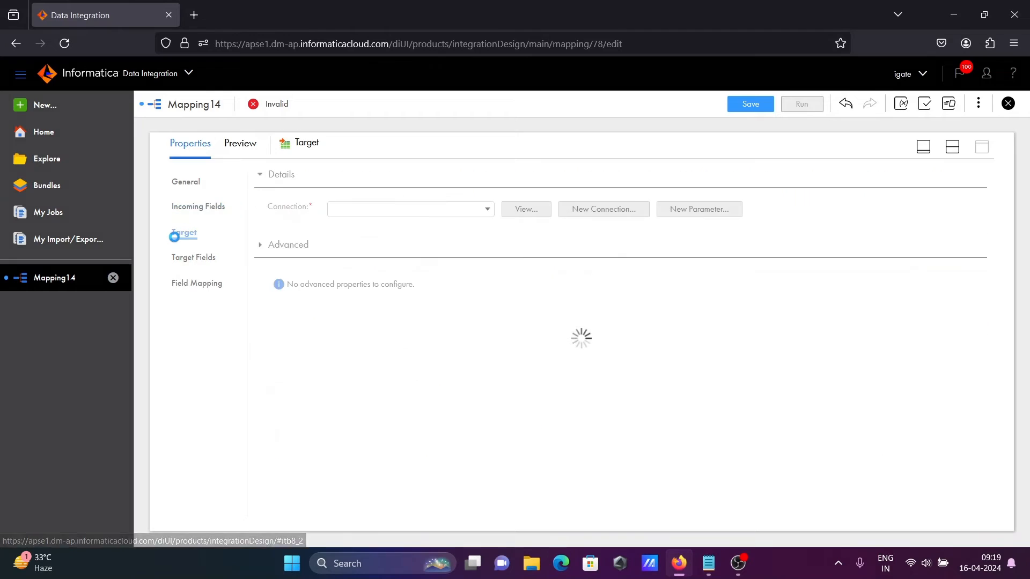
left_click(486, 209)
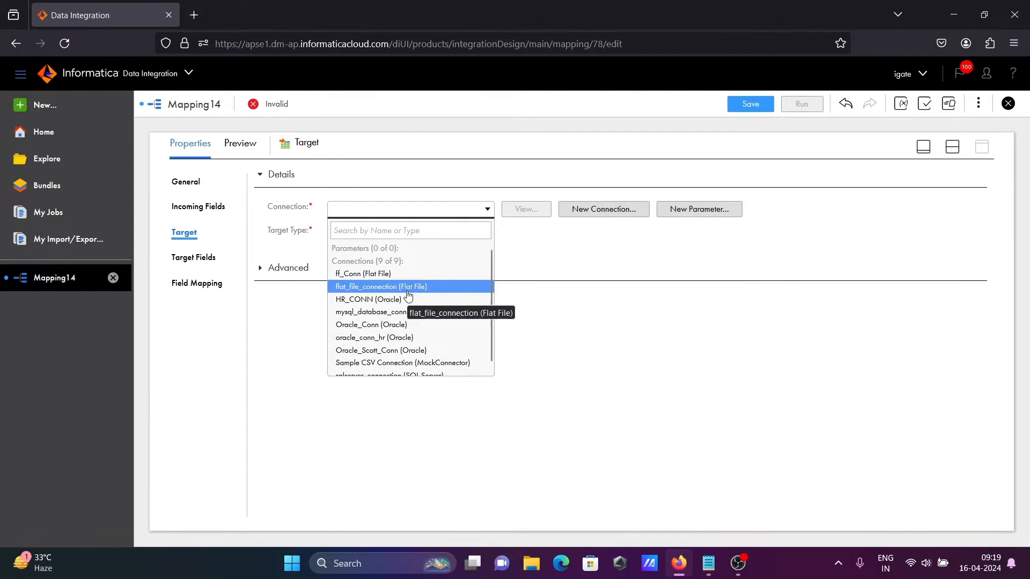
left_click(367, 274)
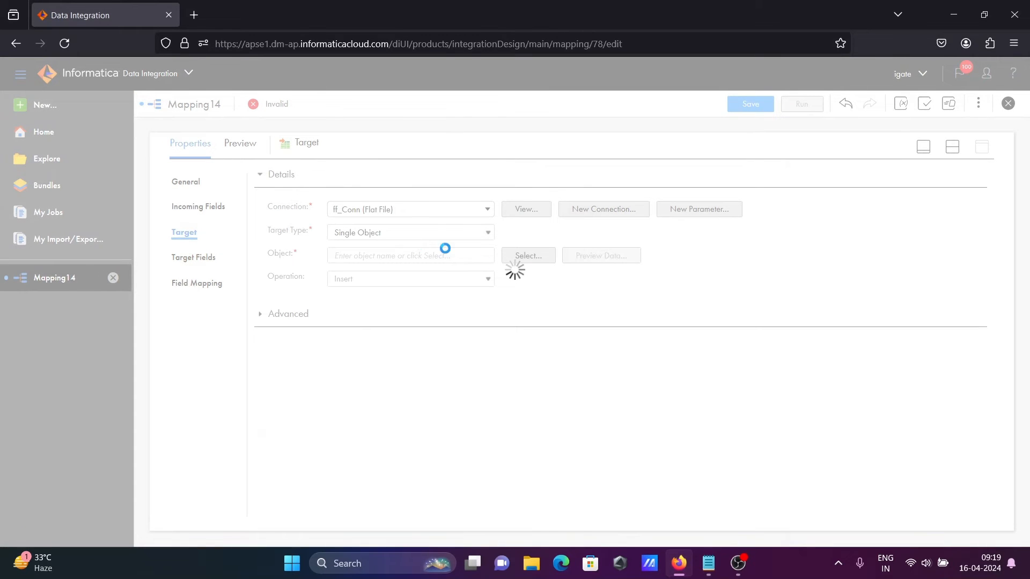
left_click(523, 262)
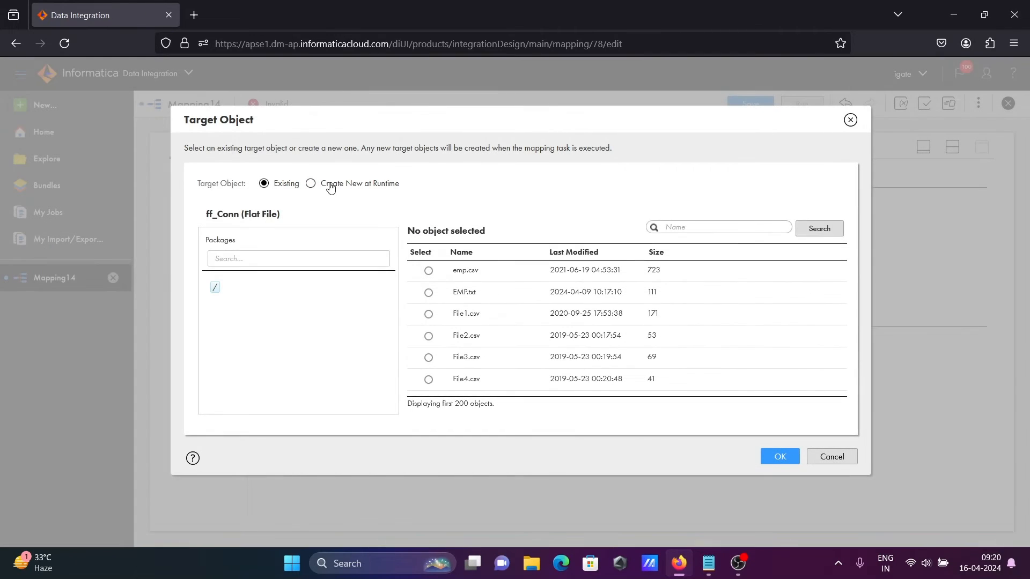
left_click(331, 186)
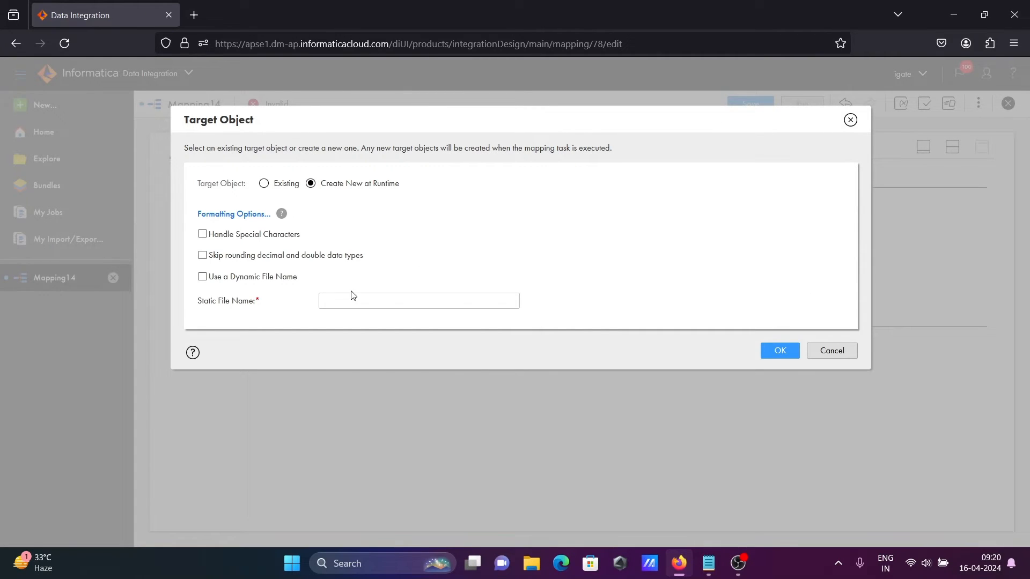
left_click(330, 298)
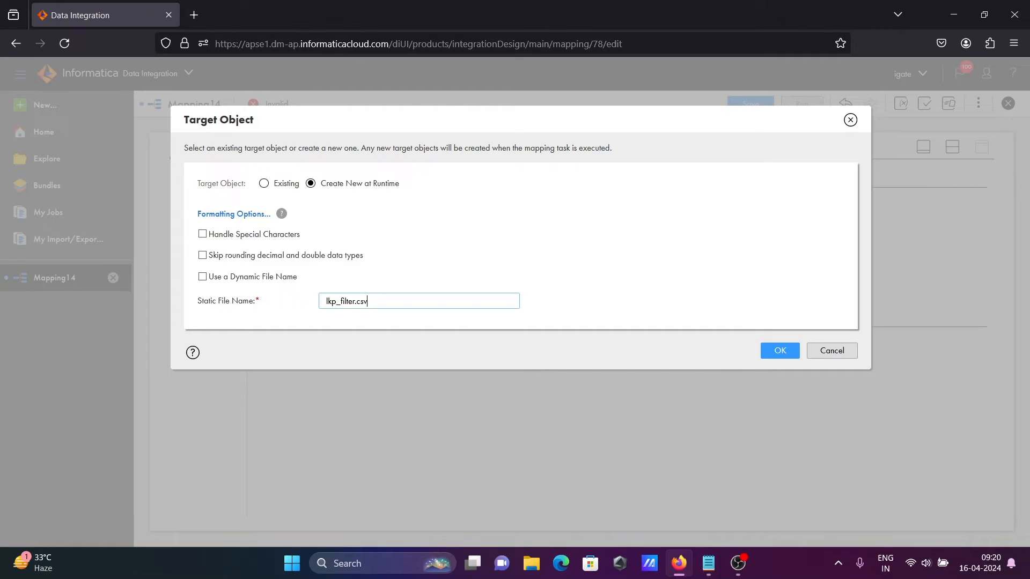
left_click(777, 343)
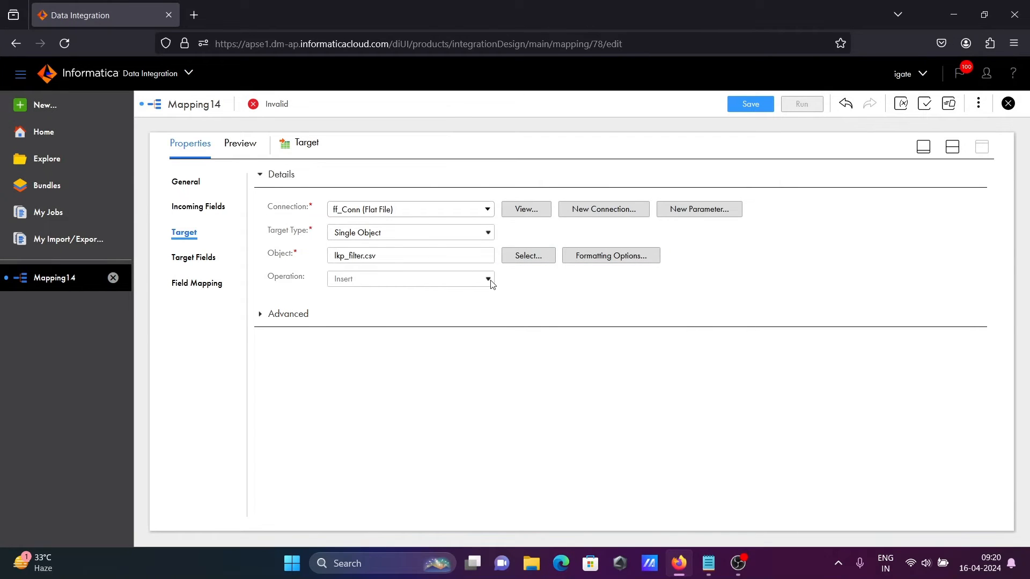
Save the mapping as m_lkp_source_filter and run it, opening its job in My Jobs.
left_click(923, 148)
left_click(757, 107)
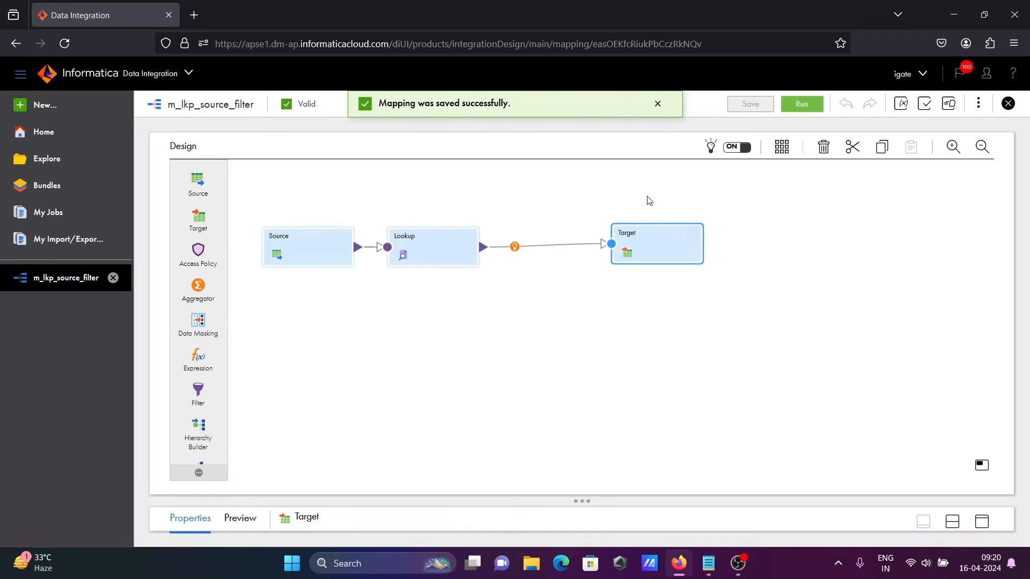
left_click(802, 103)
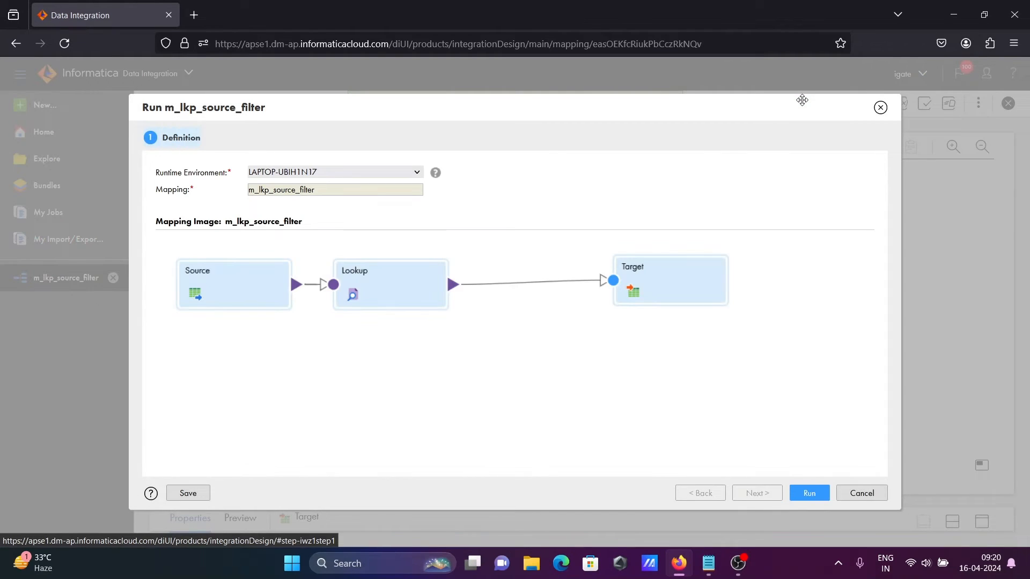
left_click(804, 496)
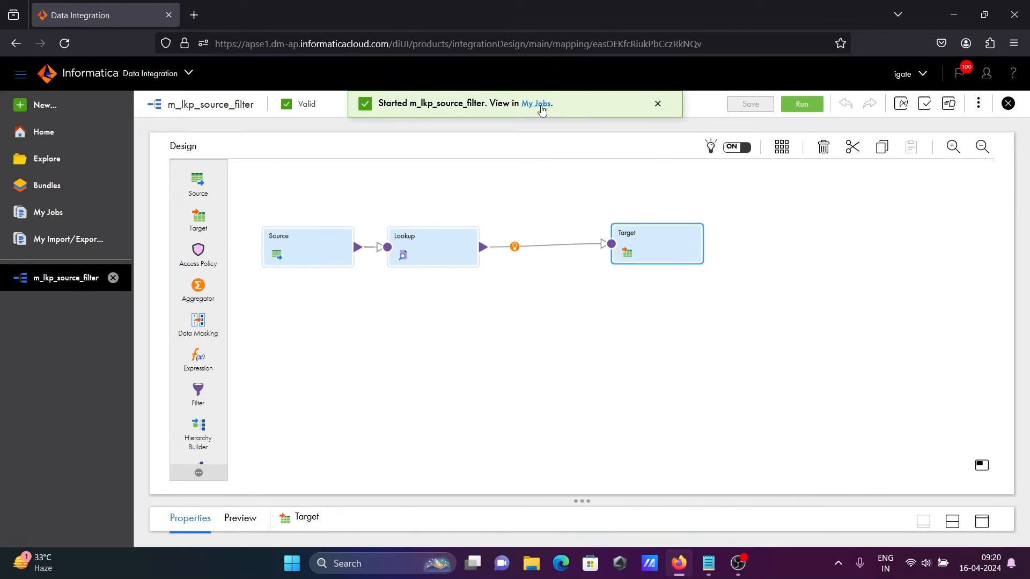
left_click(536, 103)
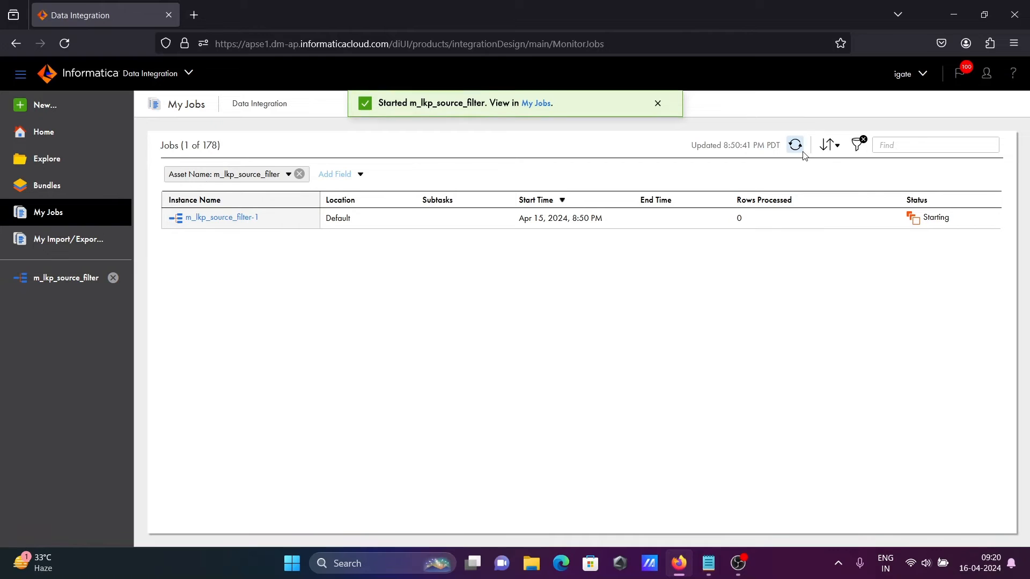
Open the Raw_Data folder from the desktop and look through its files.
left_click(953, 15)
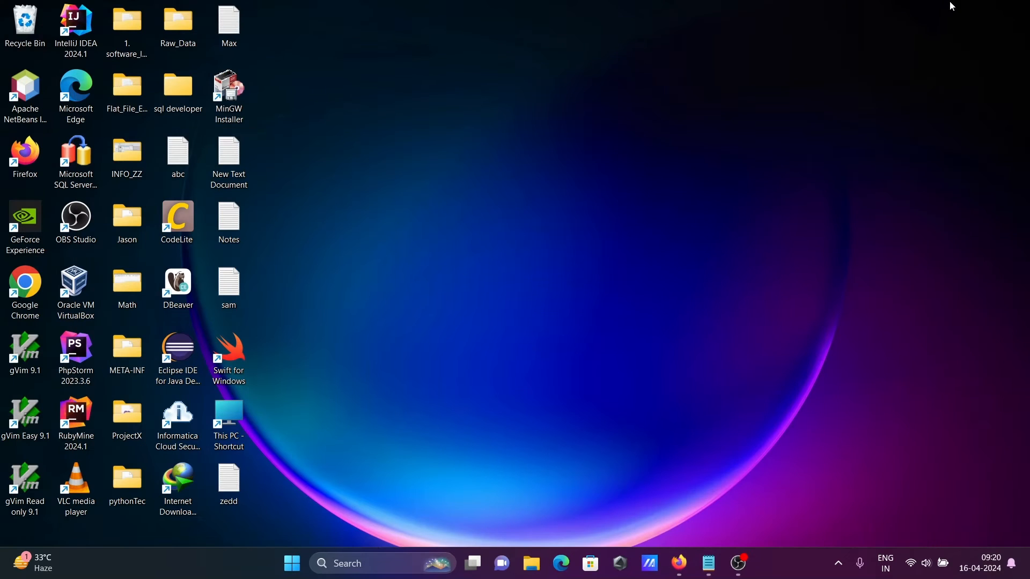
double_click(174, 36)
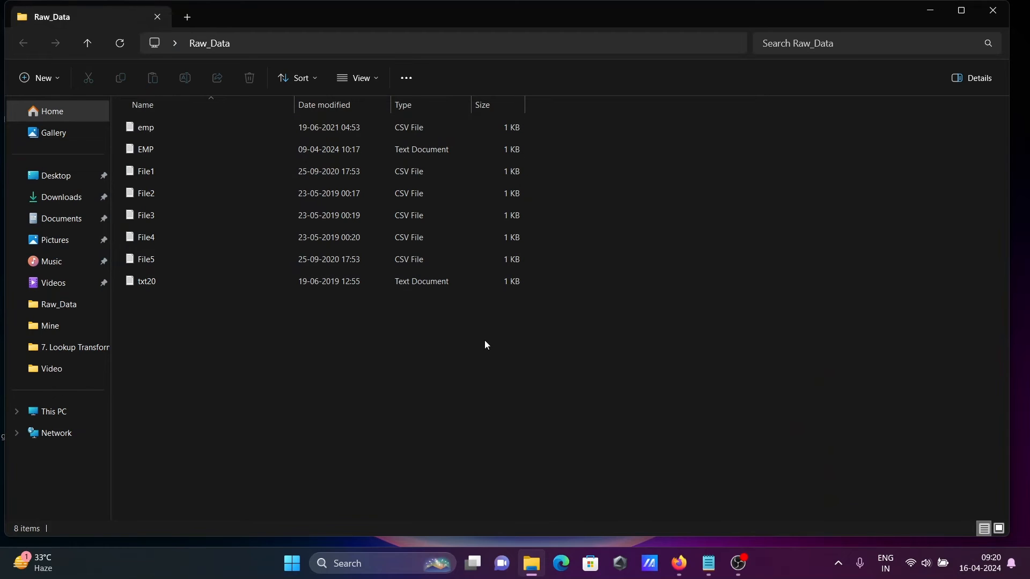
left_click(960, 12)
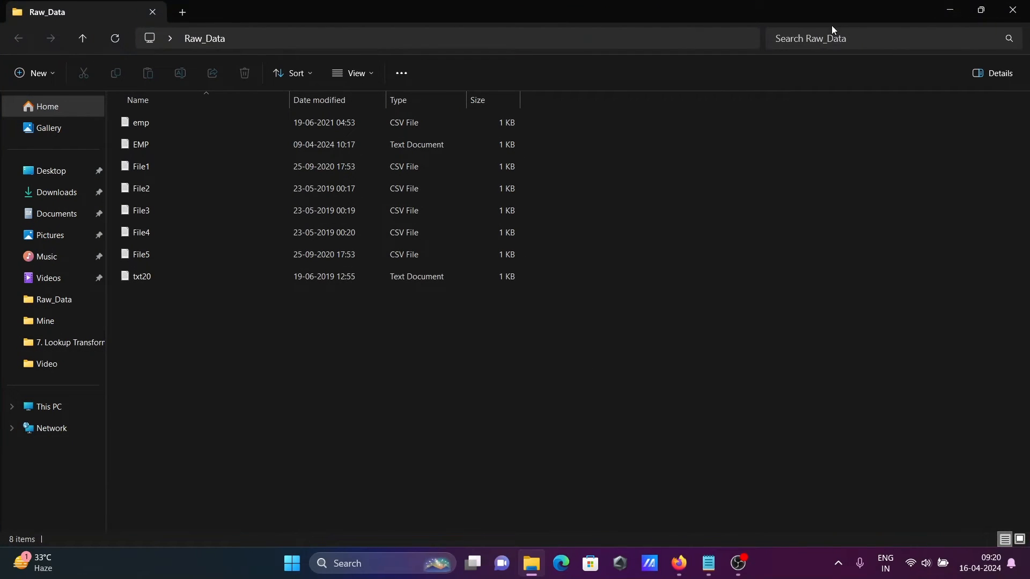
left_click_drag(788, 12, 816, 176)
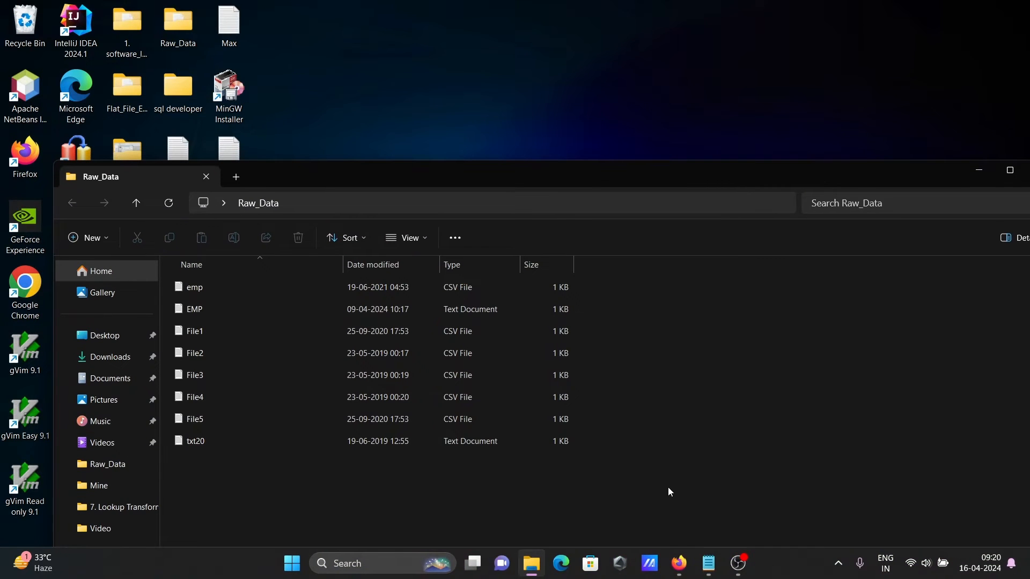
Switch back to Firefox and refresh the job list until the m_lkp_source_filter run has finished.
left_click(681, 567)
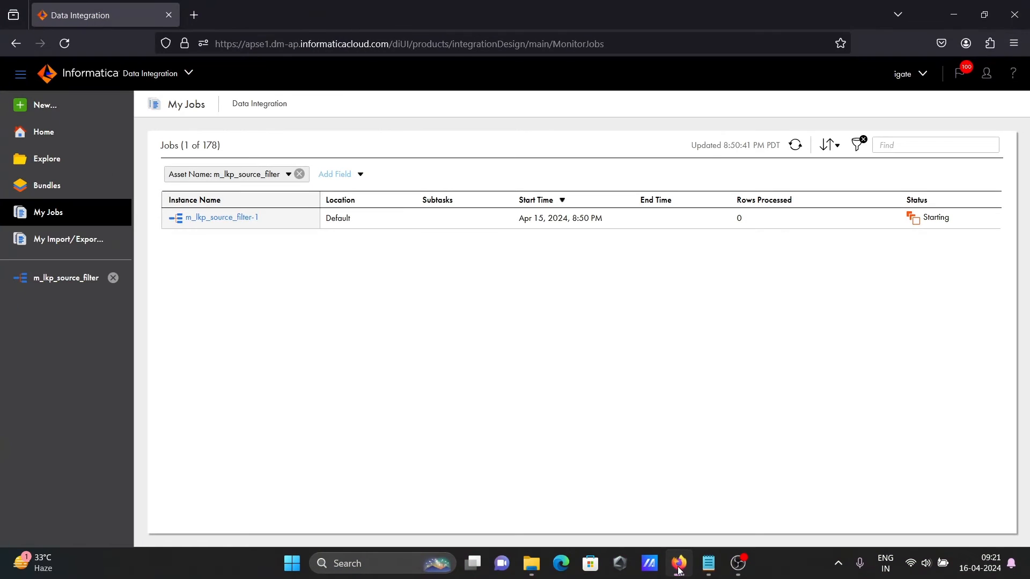
left_click(795, 145)
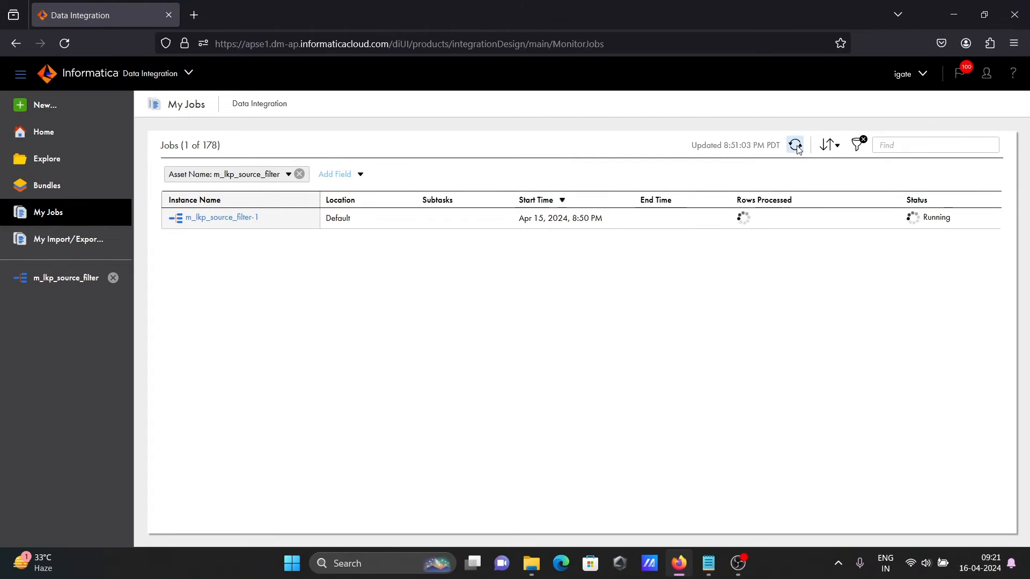
left_click(797, 146)
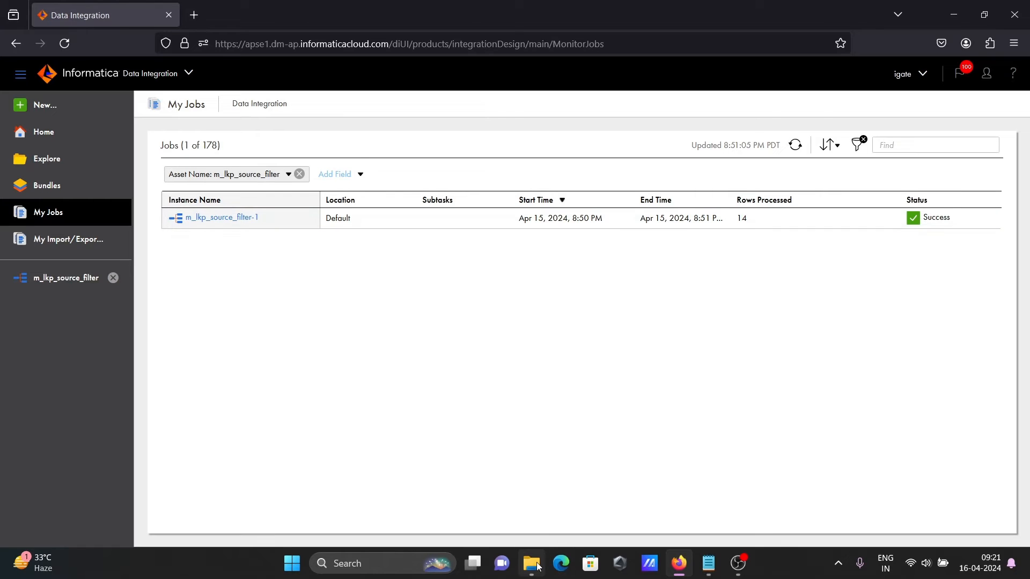
Open the lkp_filter CSV file from the Raw_Data folder and examine the looked-up DEPTNO and DNAME values per employee.
mouse_move(531, 563)
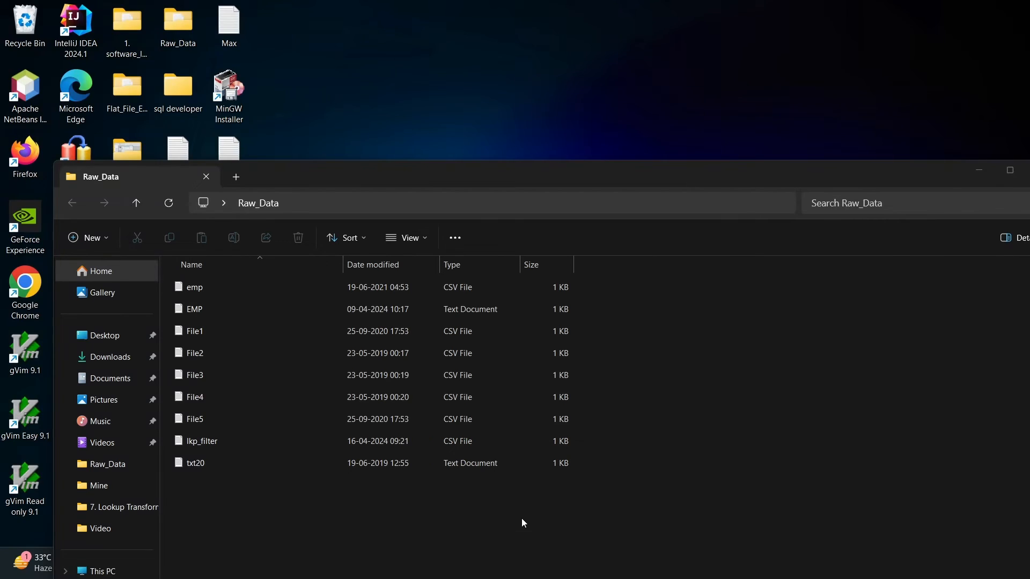
left_click(522, 523)
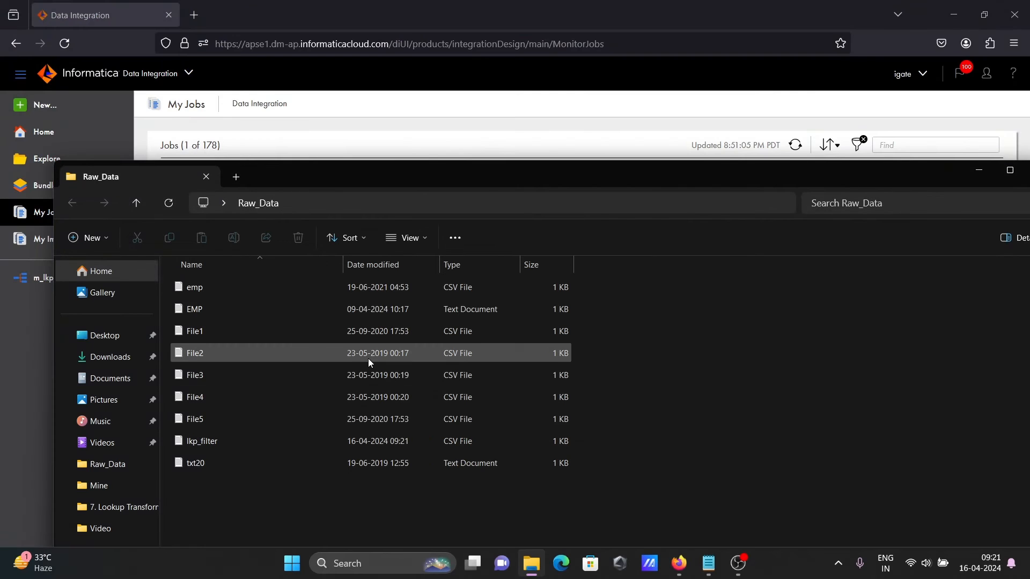
mouse_move(223, 440)
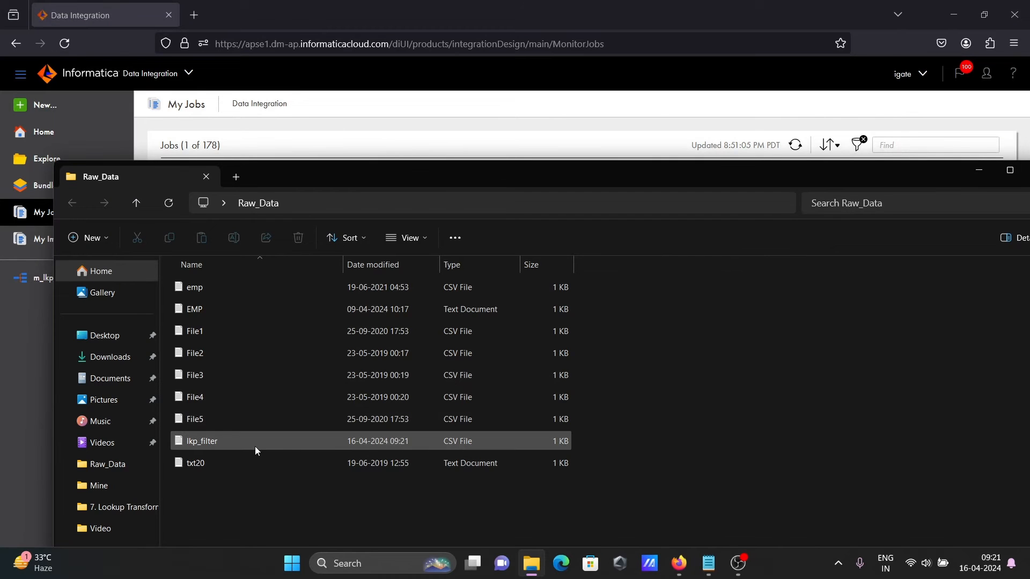
double_click(217, 440)
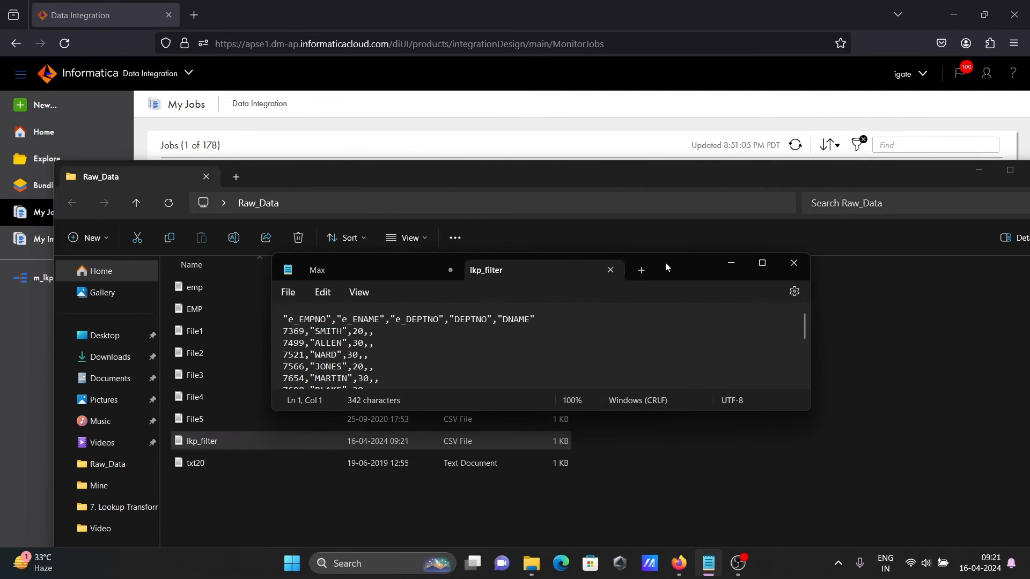
left_click(761, 263)
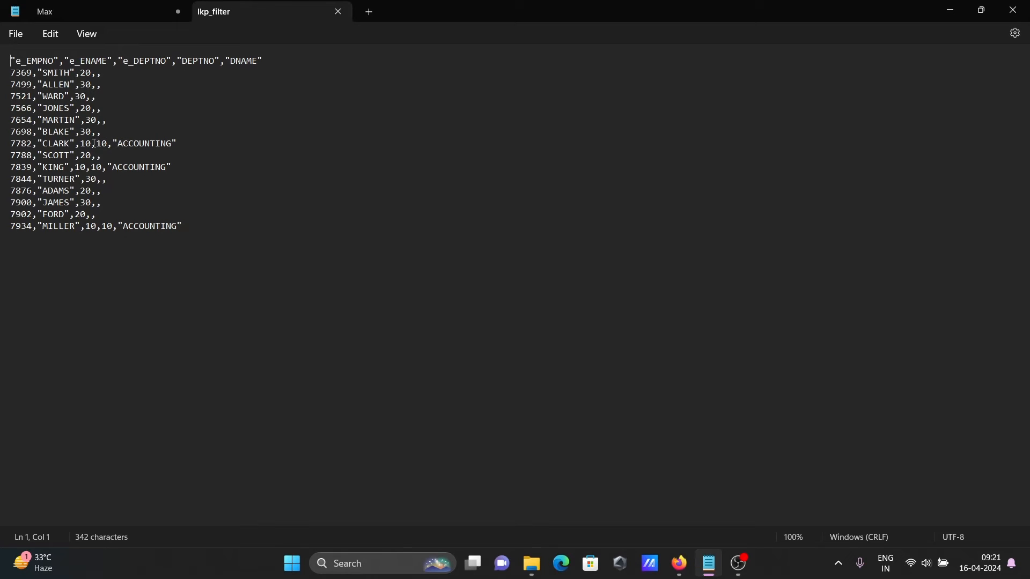
left_click_drag(81, 143, 108, 146)
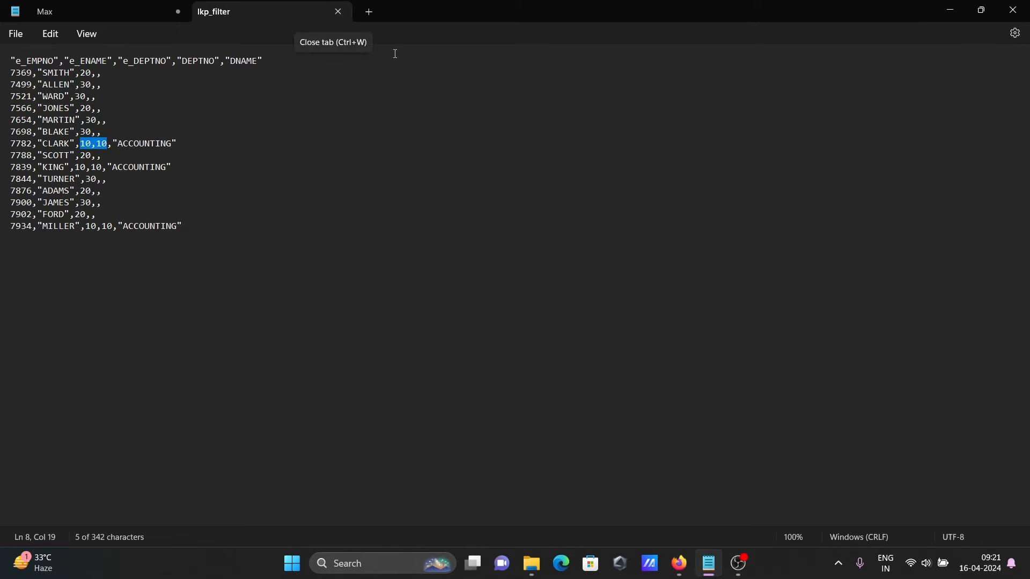
Return to the m_lkp_source_filter mapping in Firefox and extend the Lookup Source Filter to DEPTNO = 10 OR DEPTNO = 30.
left_click(679, 568)
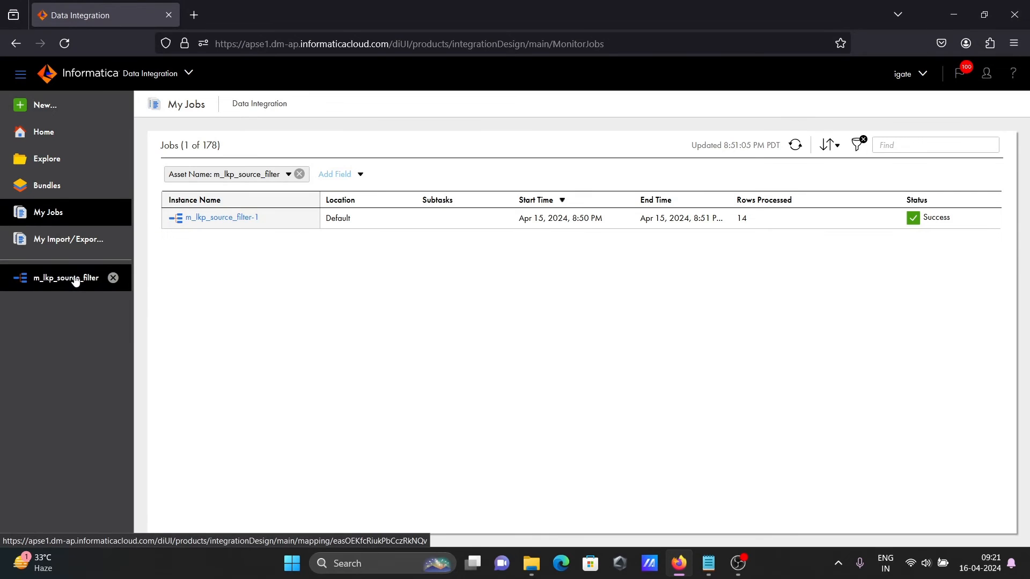
left_click(76, 278)
left_click(424, 250)
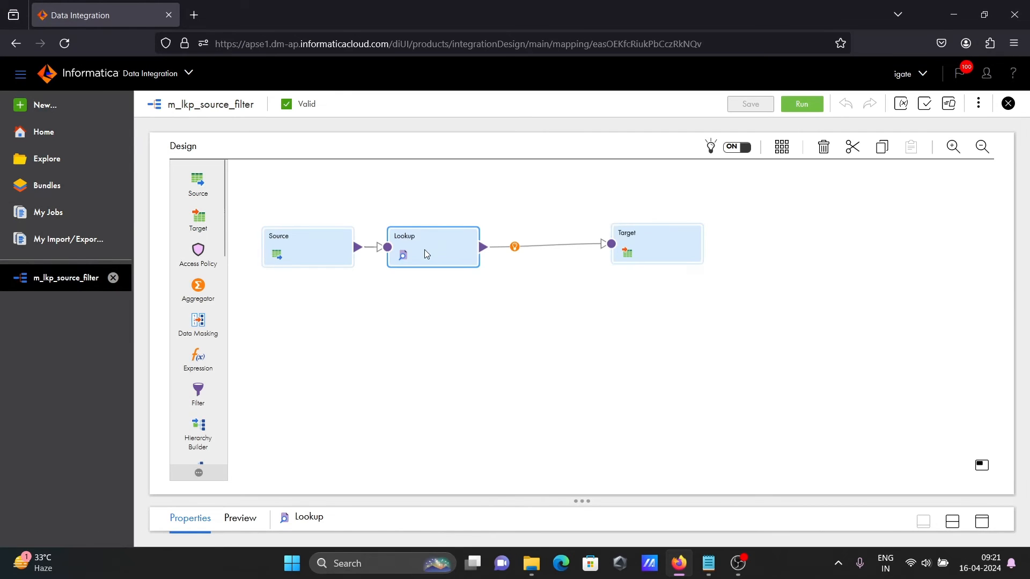
left_click(981, 521)
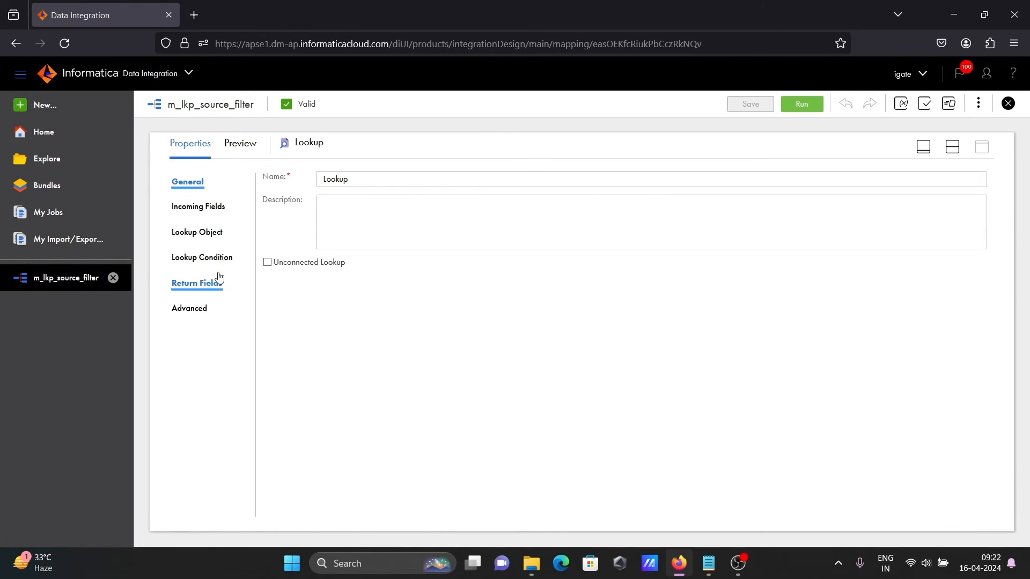
left_click(194, 314)
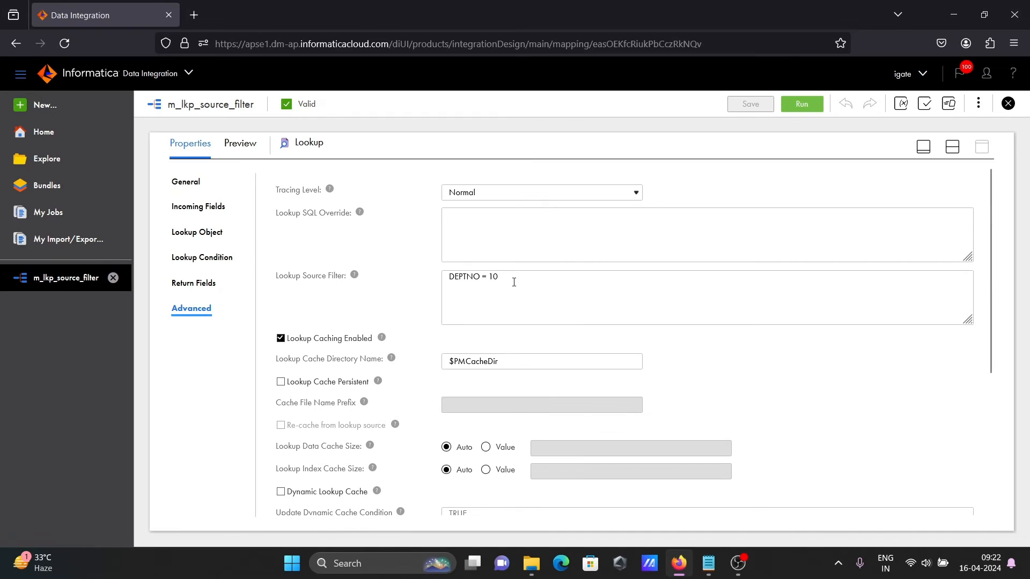
mouse_move(355, 278)
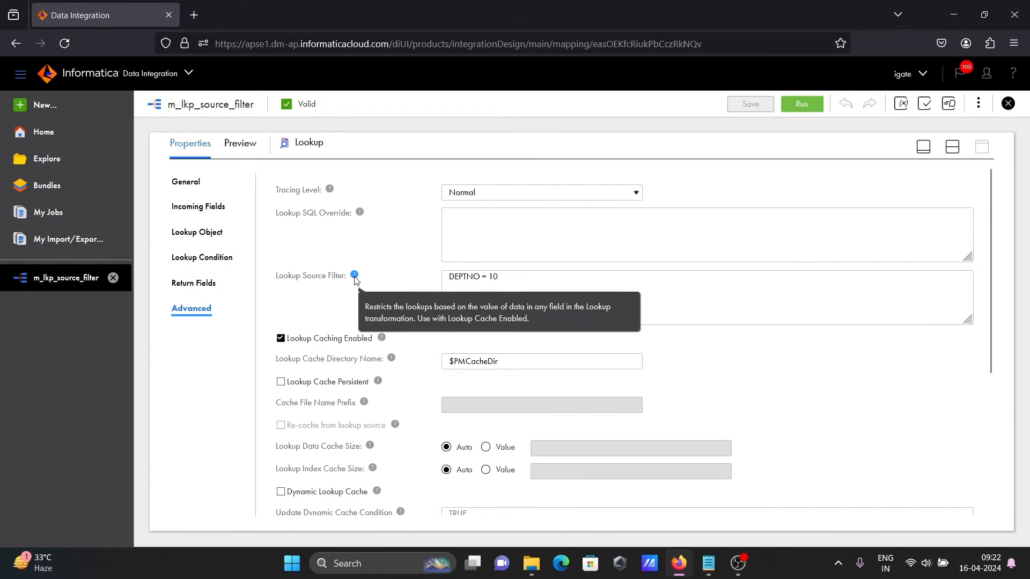
left_click(514, 276)
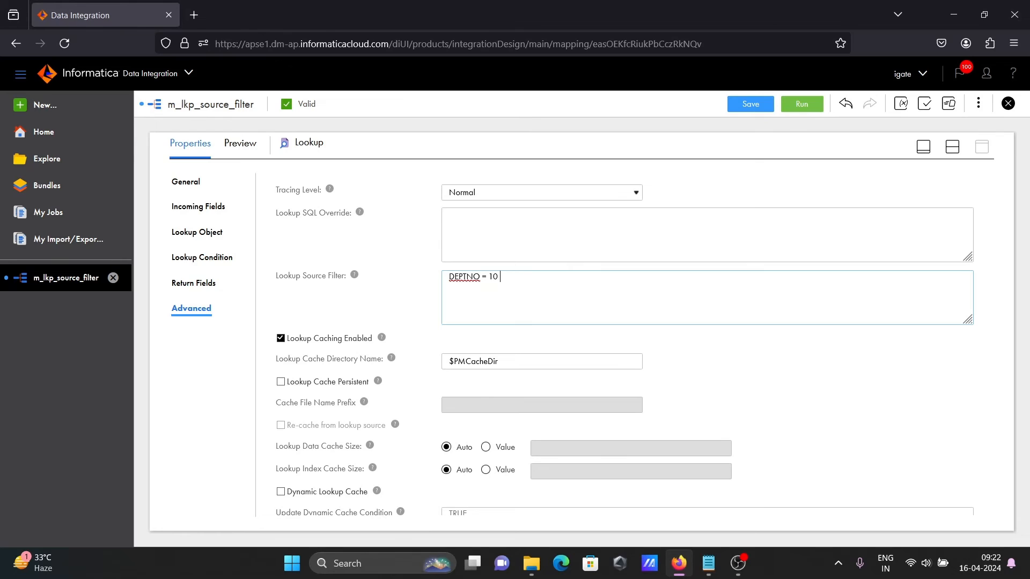
type("OR DEPTNO = 30")
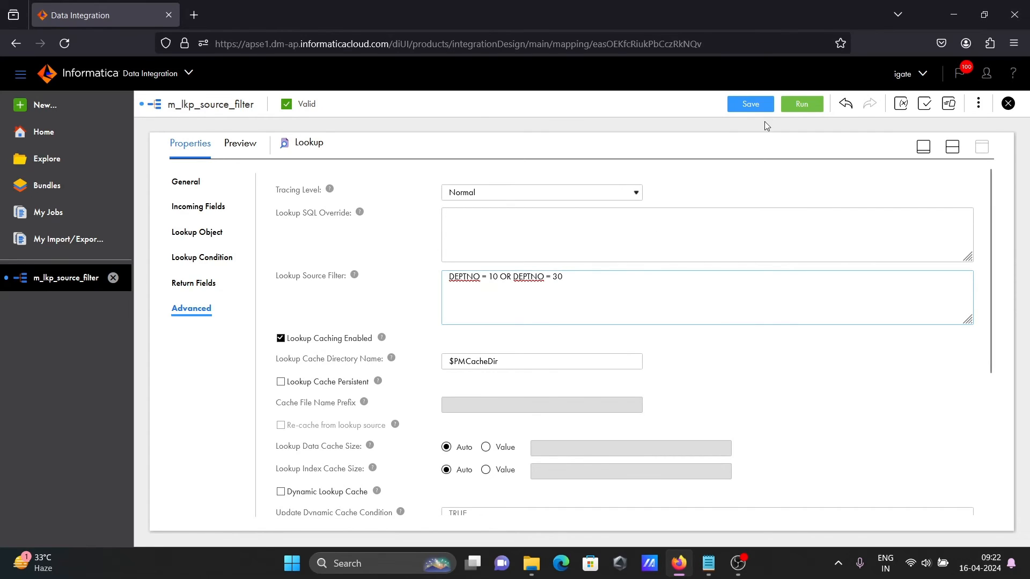
Save the mapping with the extended filter and run it again, opening the new job in My Jobs.
left_click(748, 106)
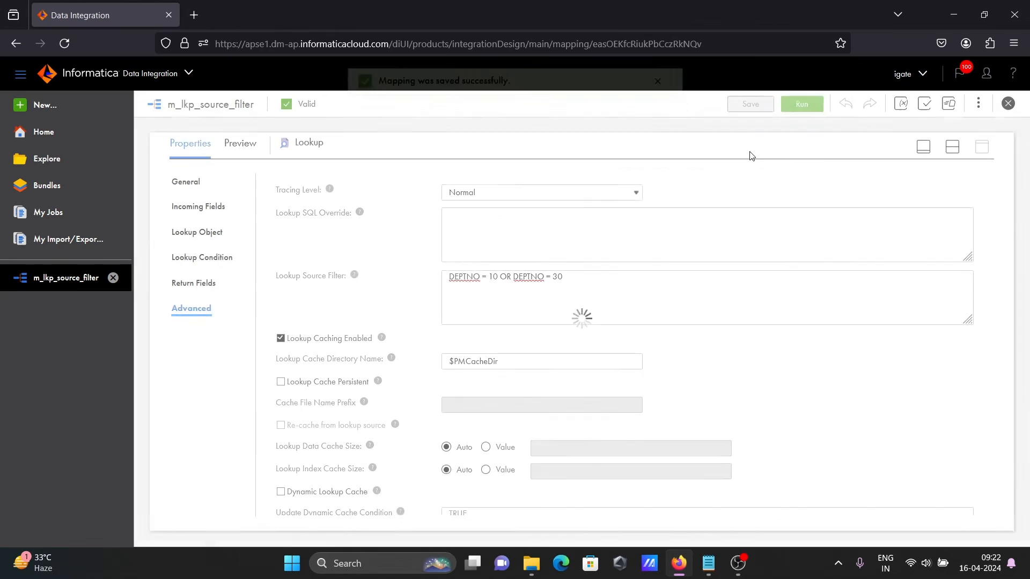
left_click(800, 106)
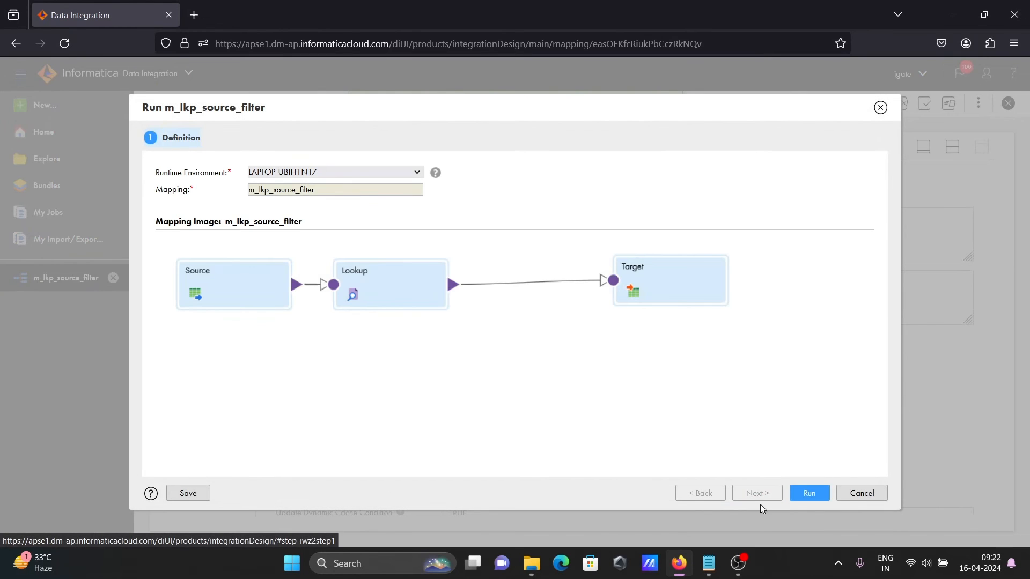
left_click(809, 493)
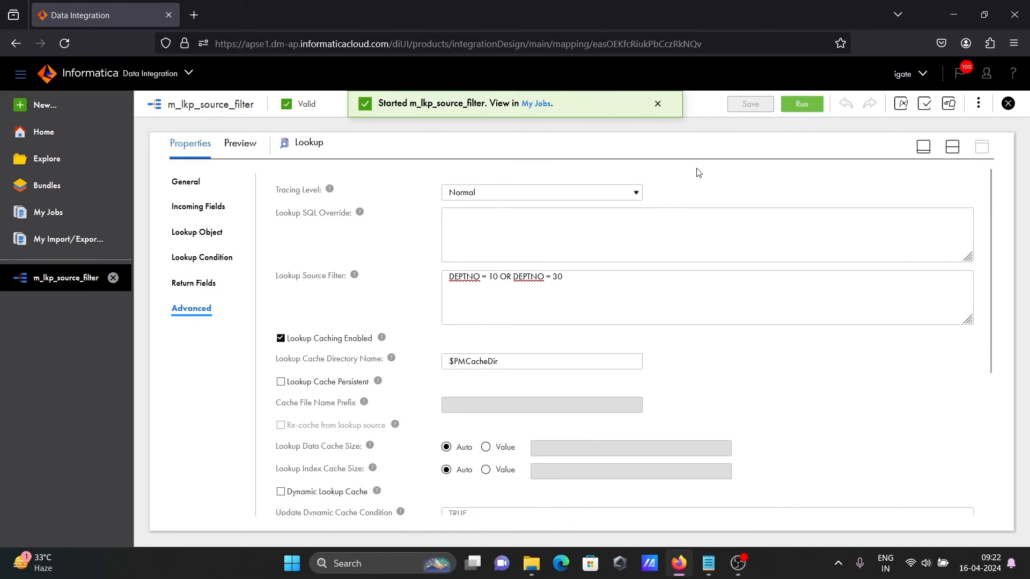
left_click(530, 104)
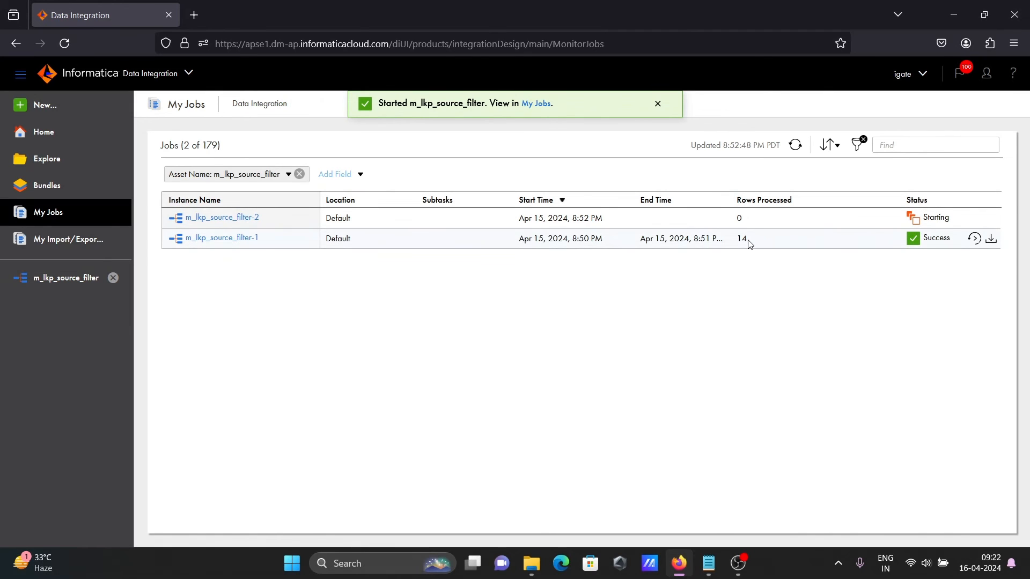
Refresh the job list to check the progress of the second m_lkp_source_filter run.
left_click(795, 145)
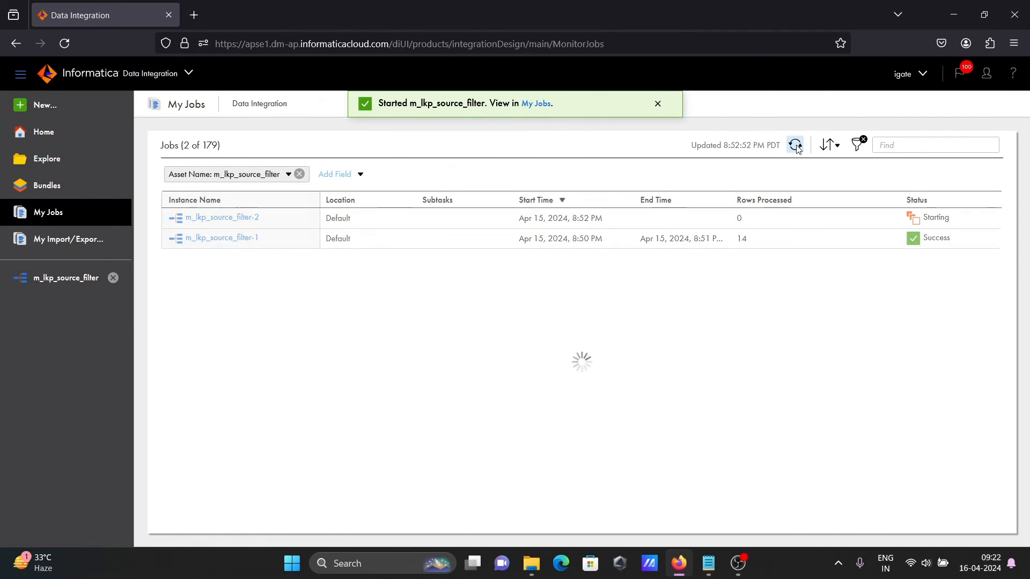
left_click(795, 146)
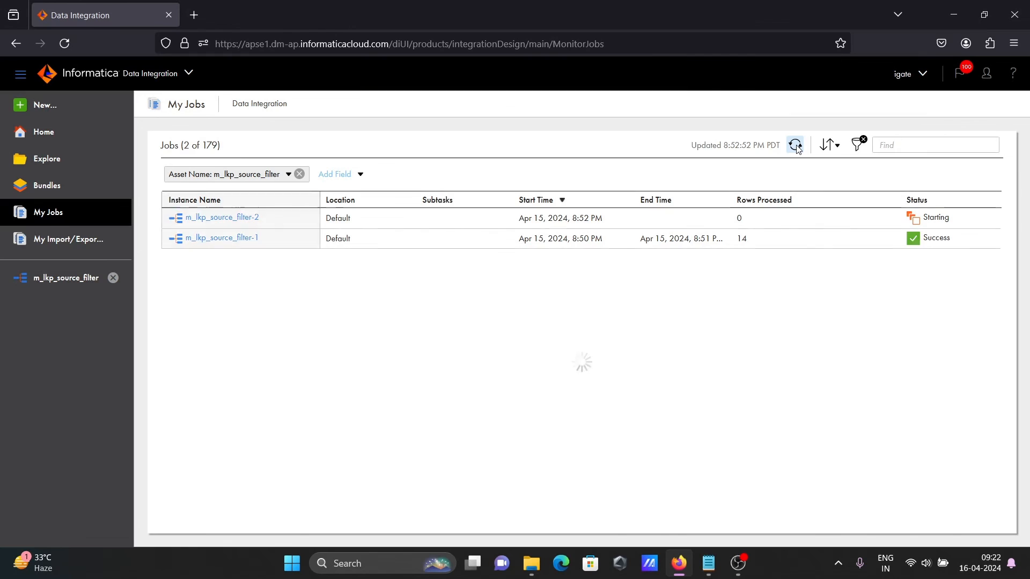
left_click(797, 149)
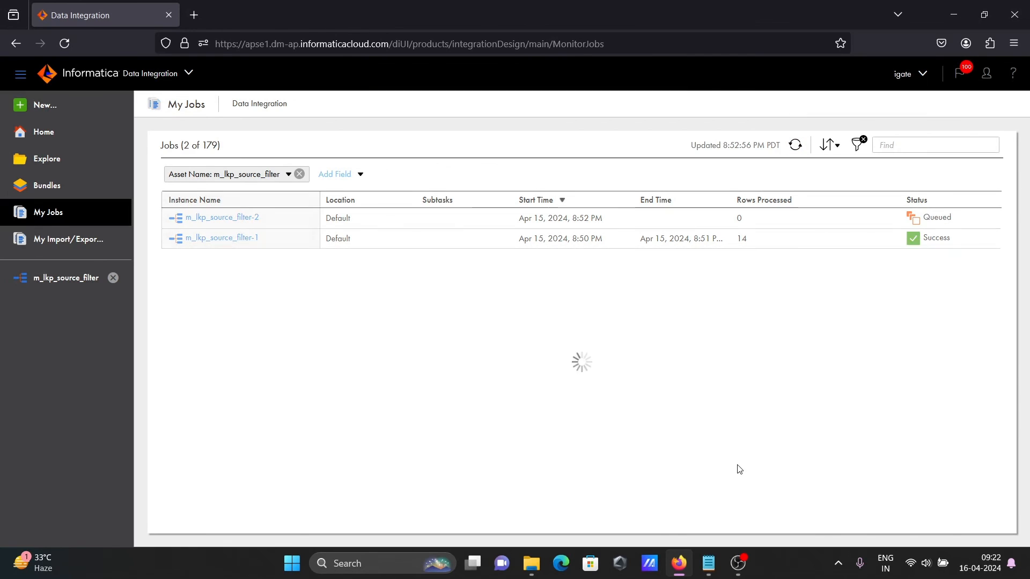
Close the old lkp_filter output in Notepad, then refresh the Firefox job list until the second m_lkp_source_filter run has finished.
left_click(709, 563)
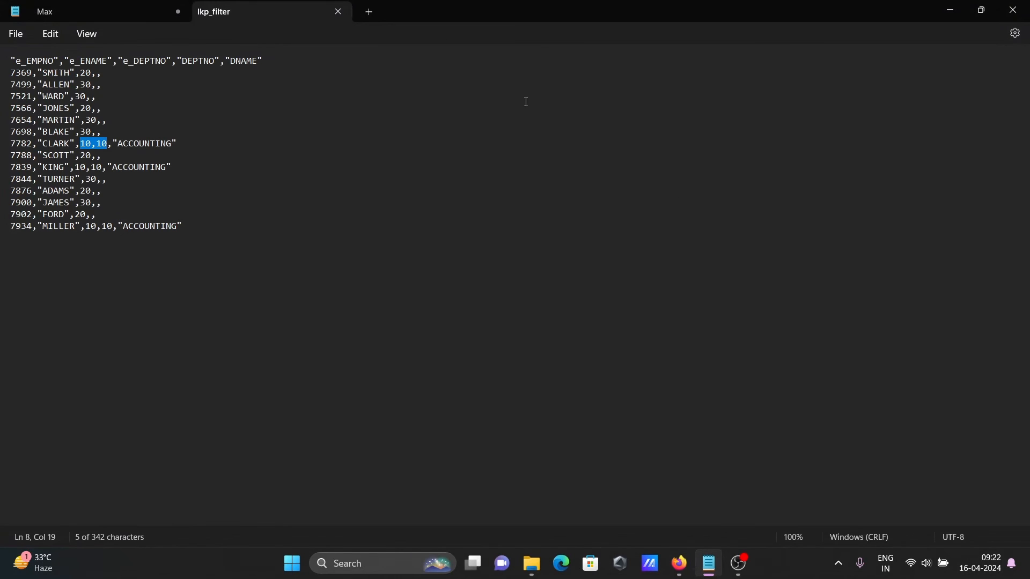
left_click(339, 11)
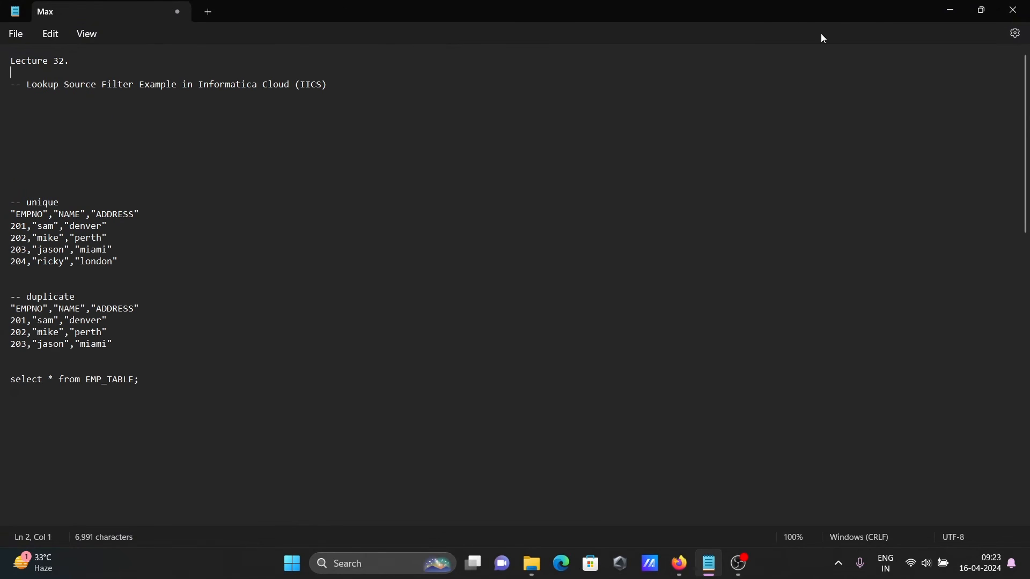
left_click(961, 5)
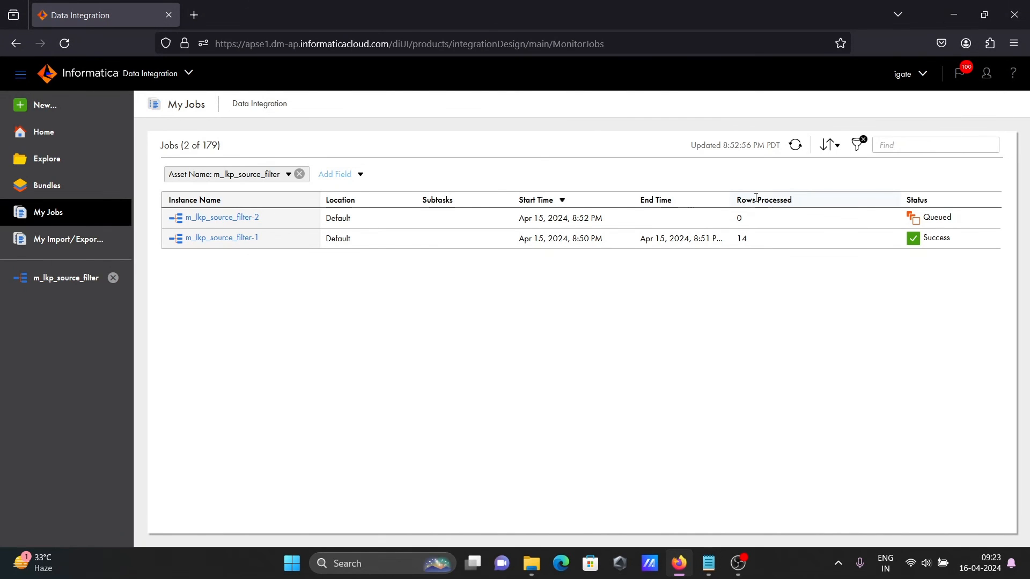
left_click(793, 145)
left_click(793, 145)
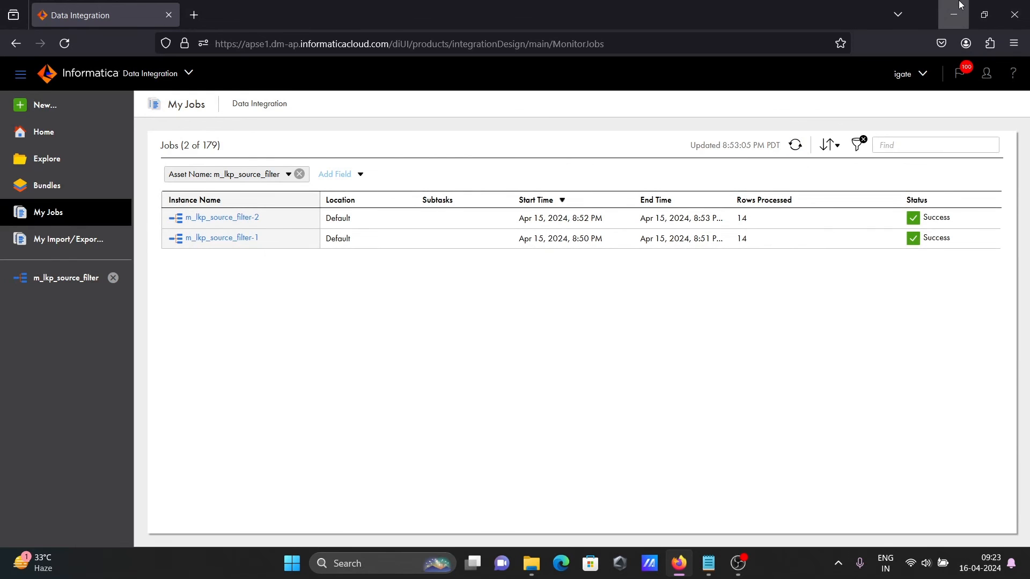
Reopen the lkp_filter CSV file from the Raw_Data folder and examine the DEPTNO and DNAME values for departments 20 and 30.
left_click(954, 14)
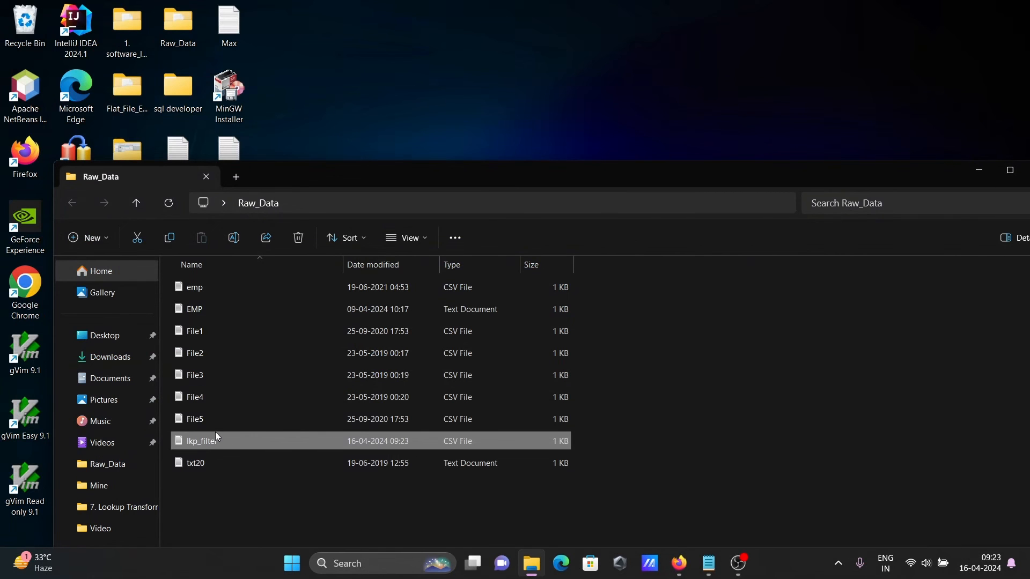
double_click(215, 433)
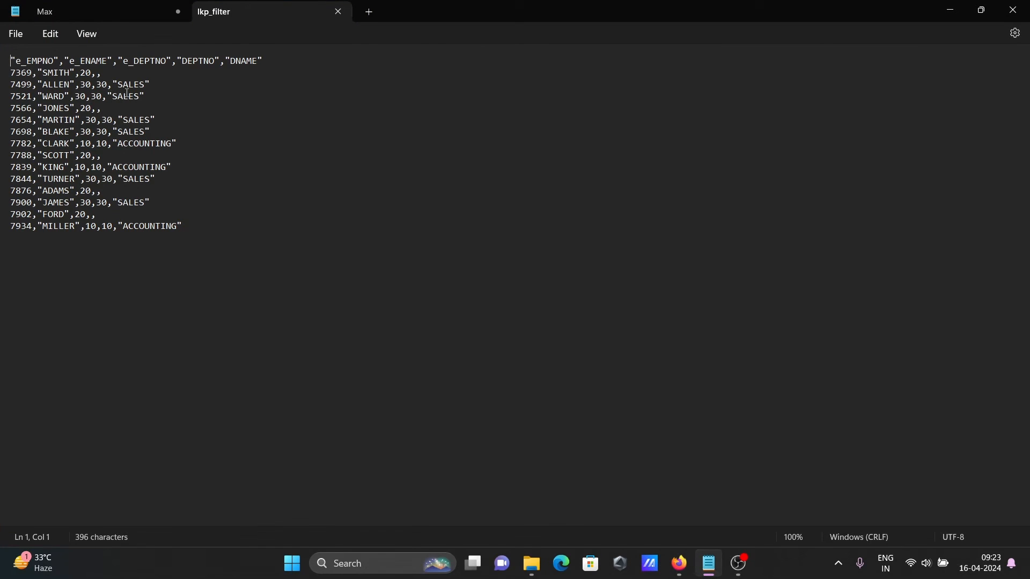
left_click_drag(102, 73, 24, 78)
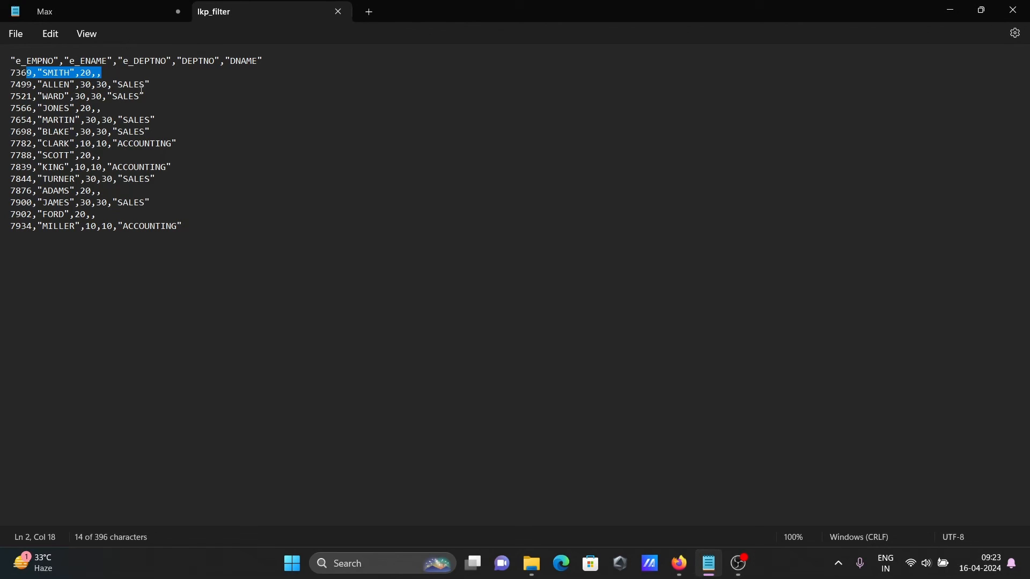
left_click_drag(155, 97, 98, 88)
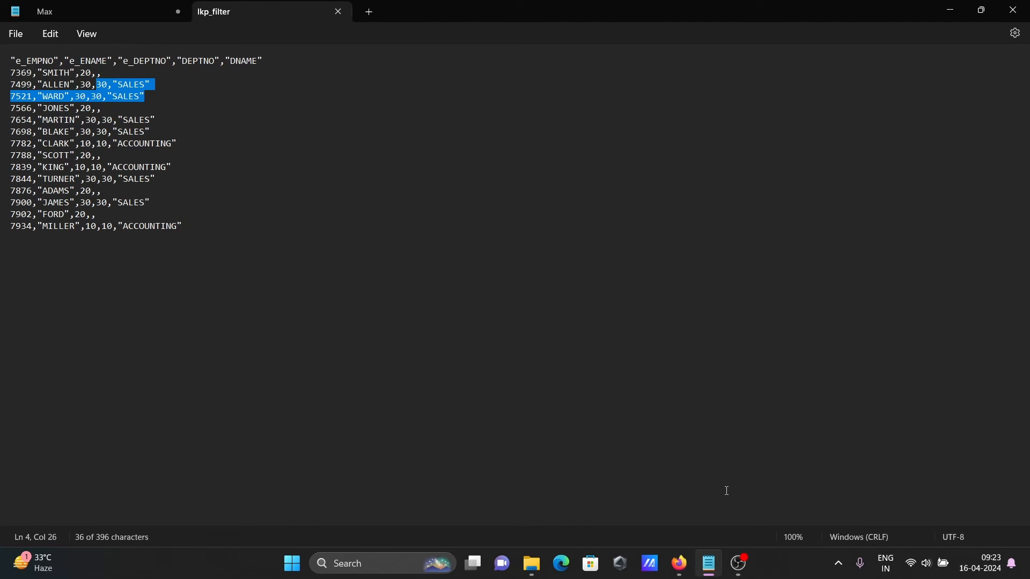
Switch back to Firefox and reopen the m_lkp_source_filter mapping to view the Lookup Source Filter.
left_click(679, 563)
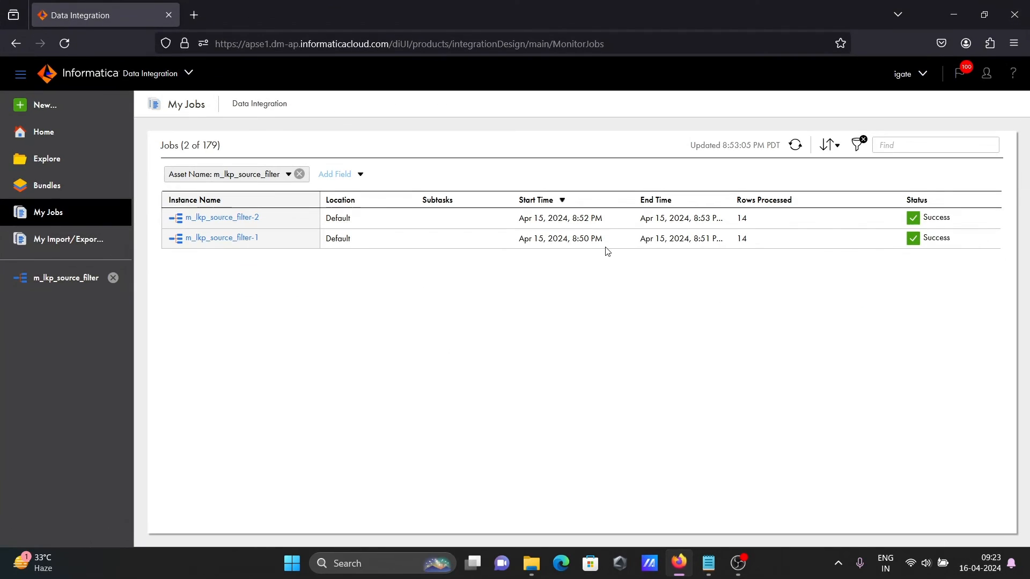
left_click(53, 278)
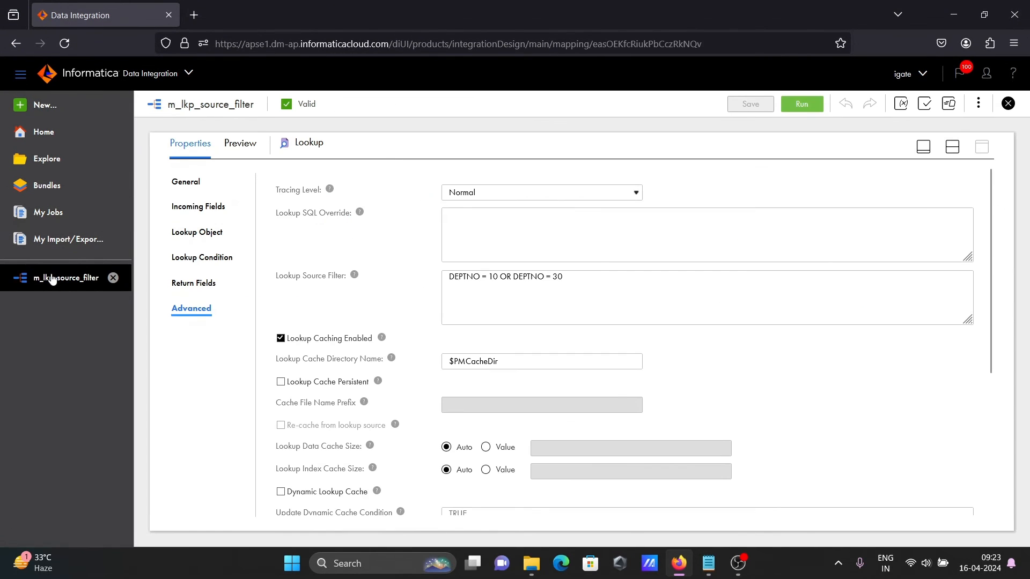